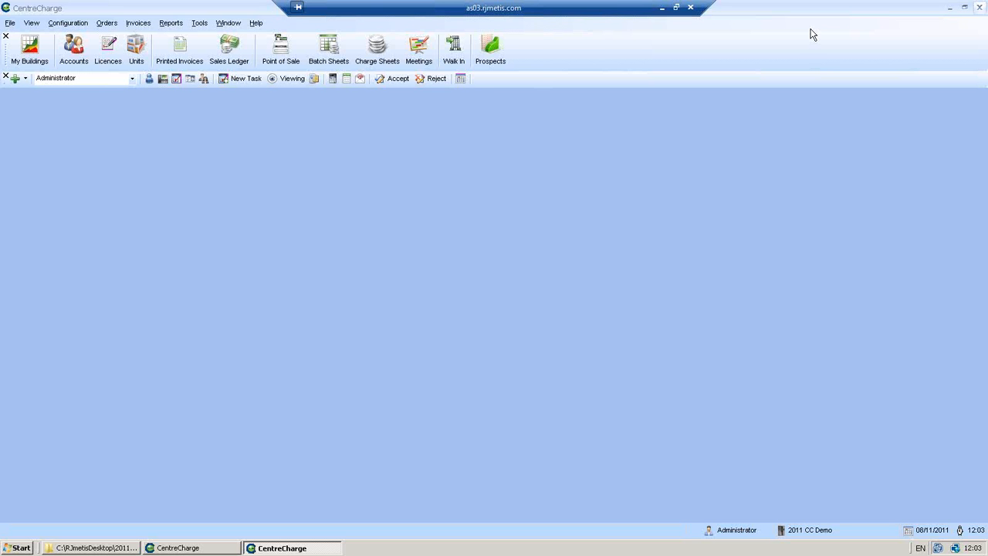
Minimise the remote CentreCharge session to reveal the local desktop and its Internet Explorer windows
left_click(661, 9)
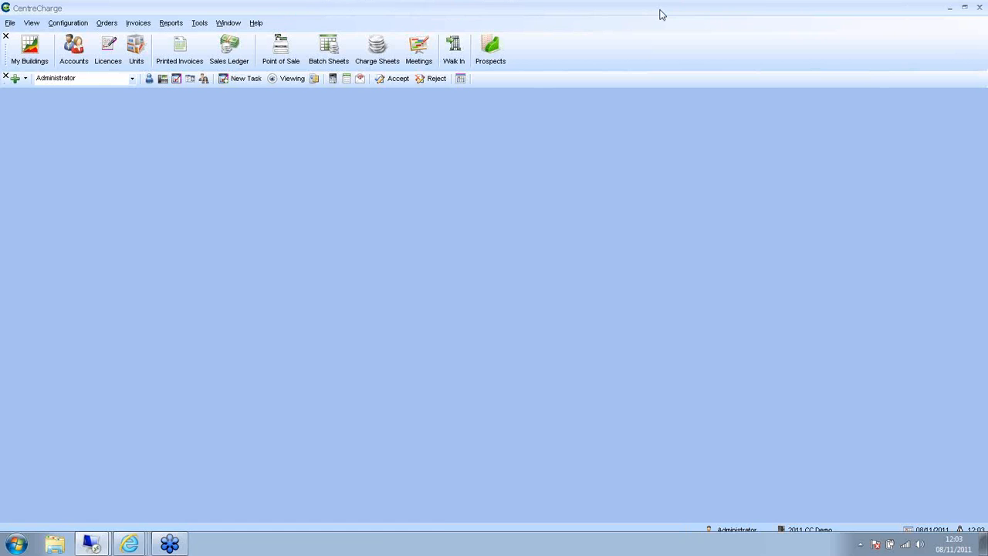
mouse_move(129, 544)
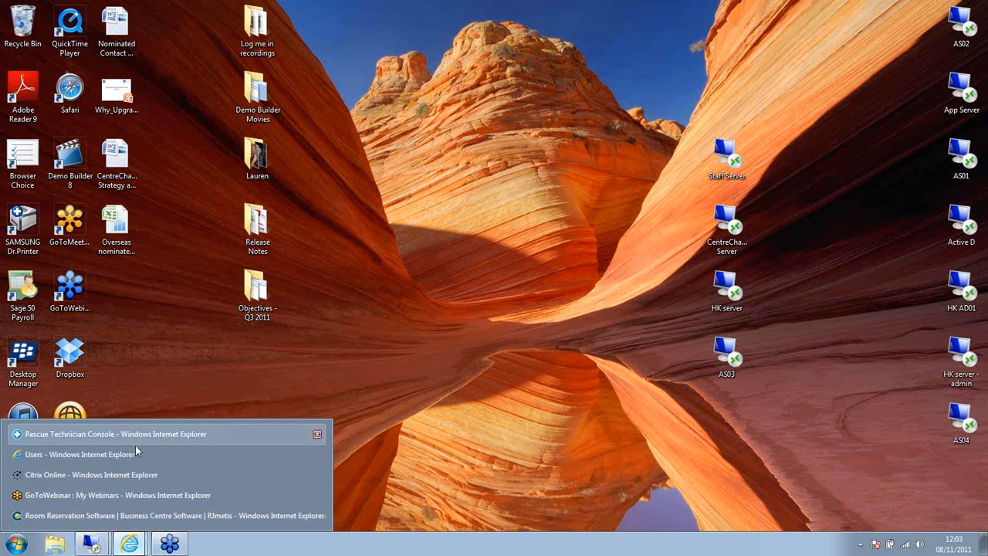
Browse to the CentreCharge Guides page on the RJmetis support site, then minimise Internet Explorer
left_click(155, 515)
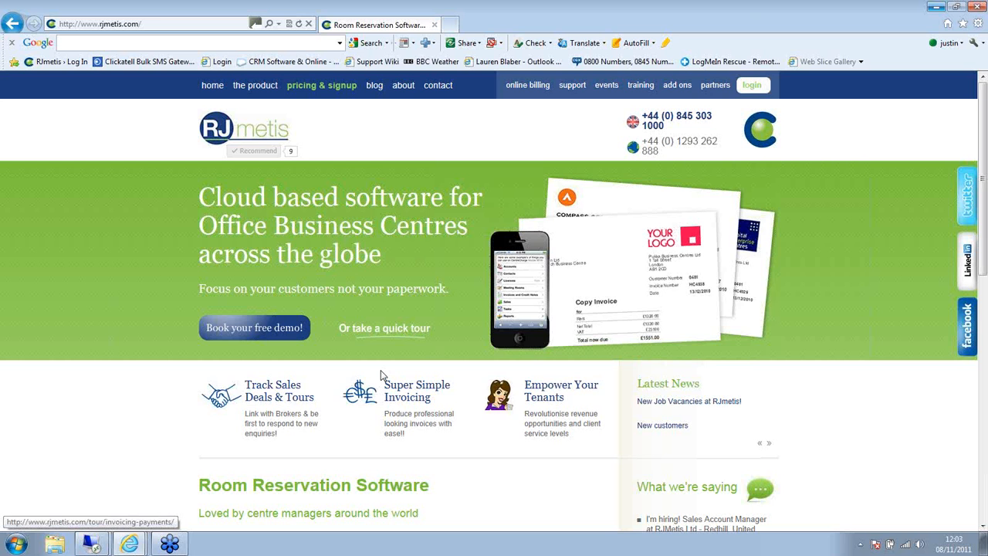
left_click(757, 87)
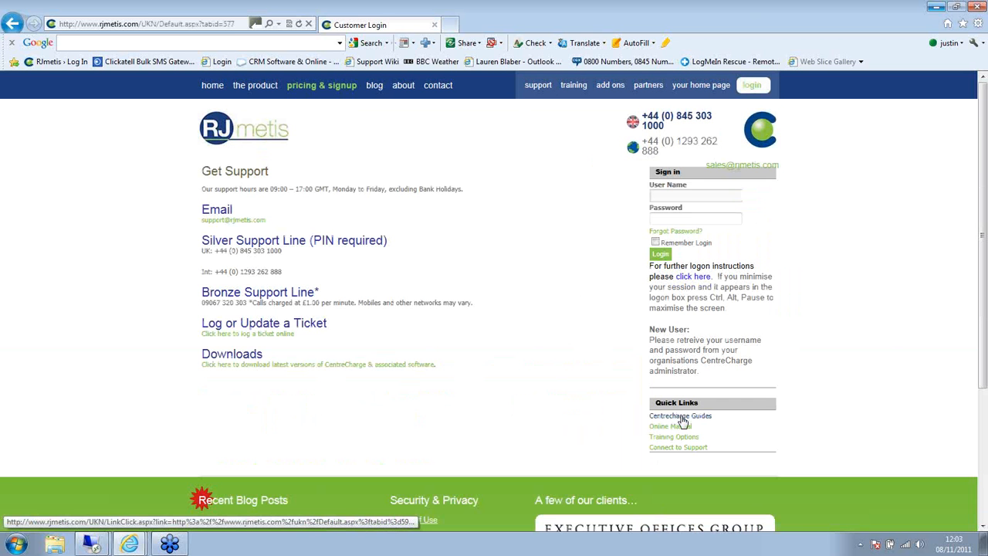
left_click(682, 421)
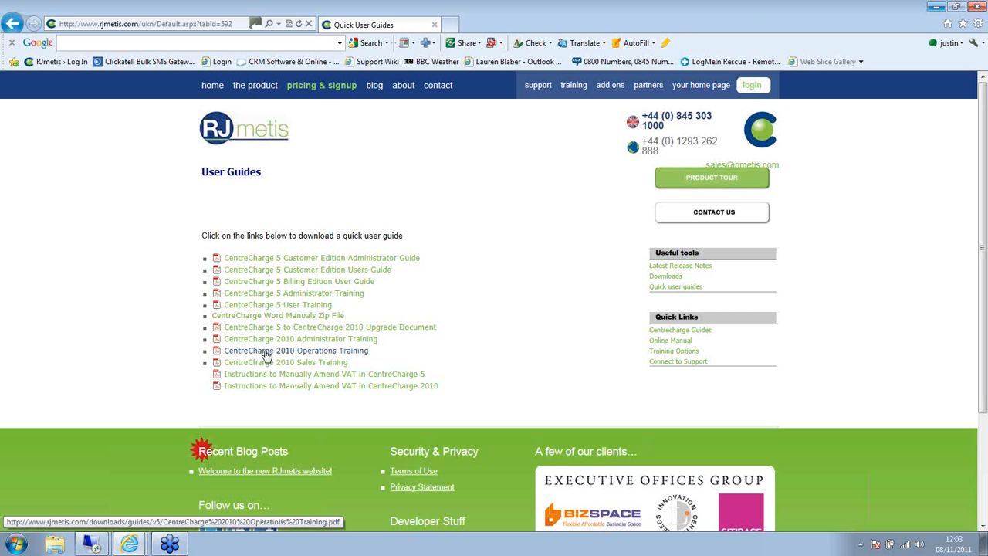
left_click(935, 7)
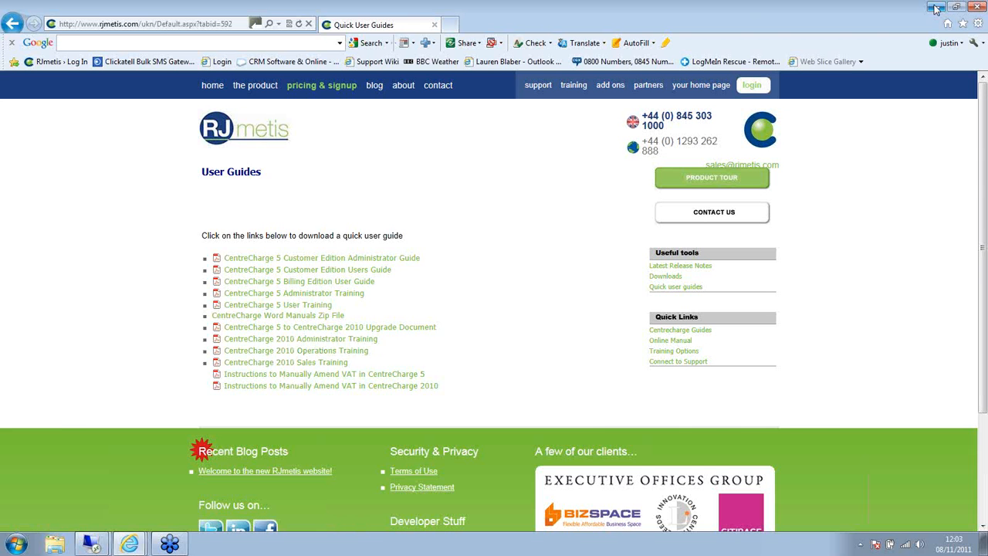
Return to the AS03 remote session and open a new Walk In licence agreement
mouse_move(91, 544)
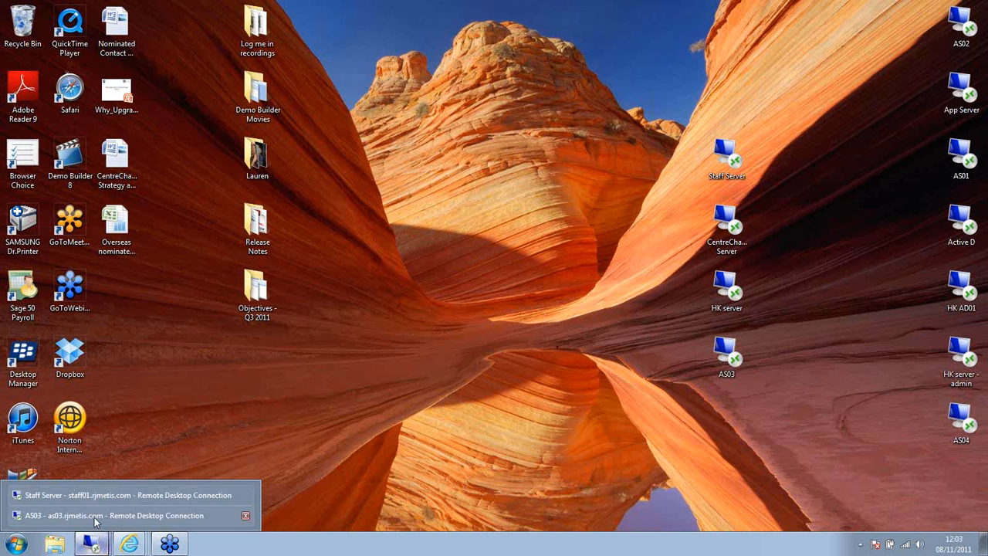
left_click(116, 496)
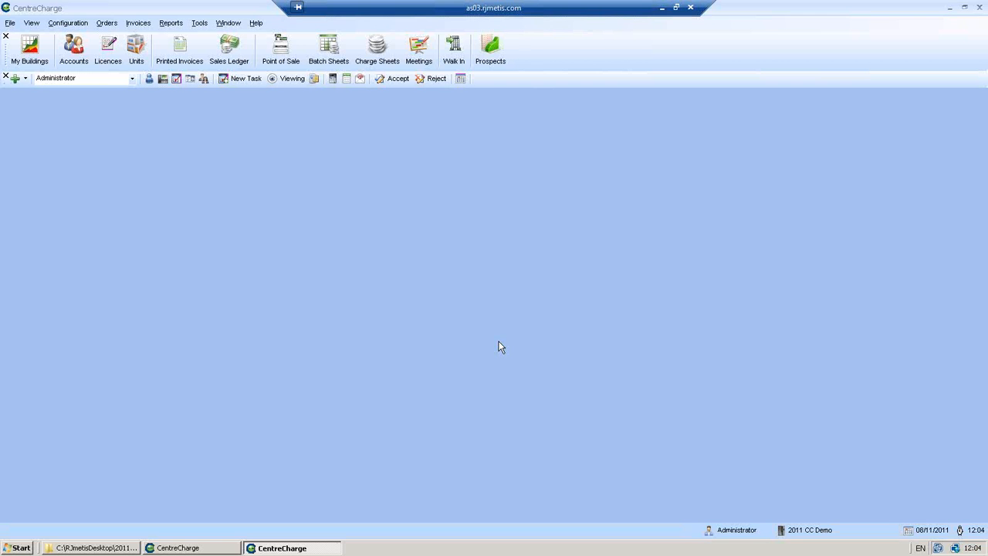
left_click(454, 47)
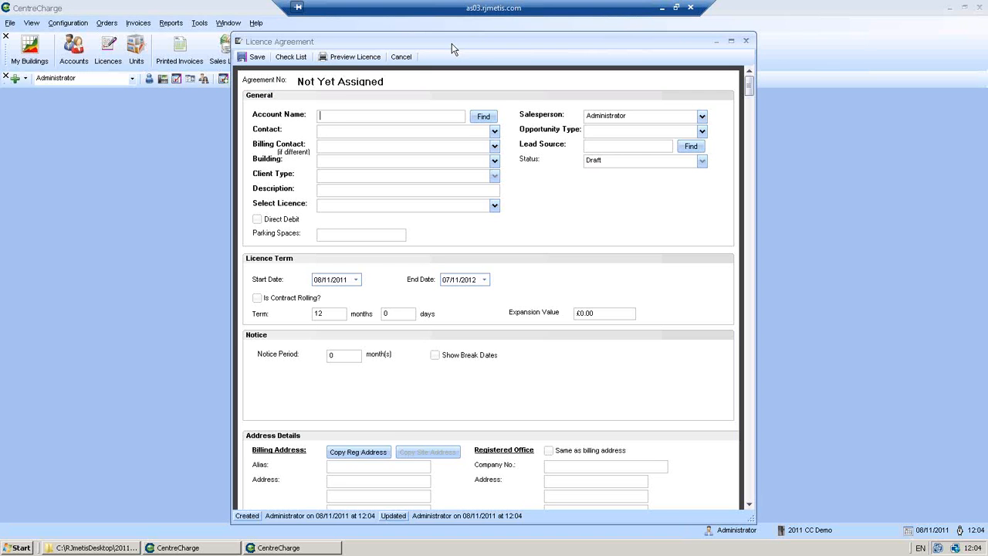
Enter Lauren Enterprises as the account, plus the contact's name and the billing contact's name
type("Lauren Enterprises")
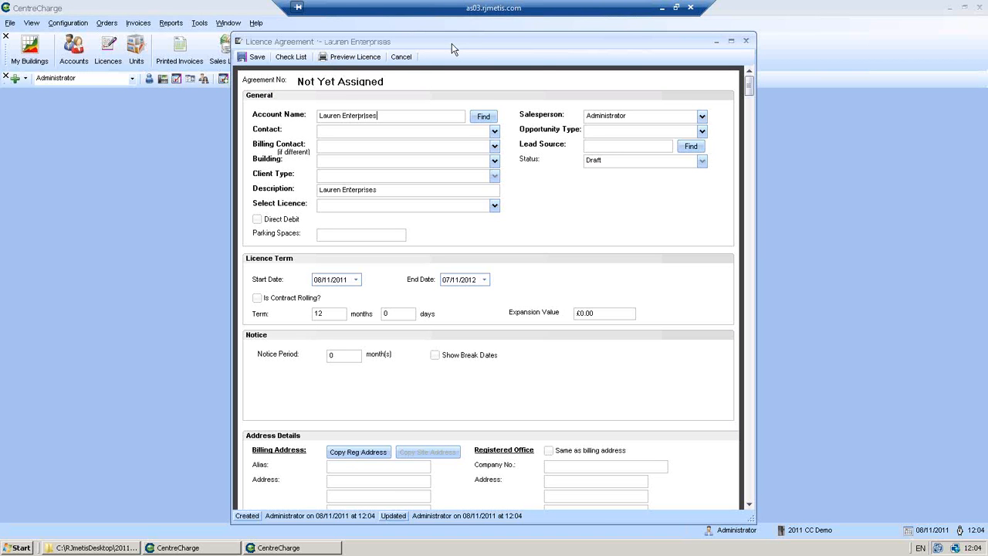
left_click(351, 131)
type("Lauren")
left_click(494, 161)
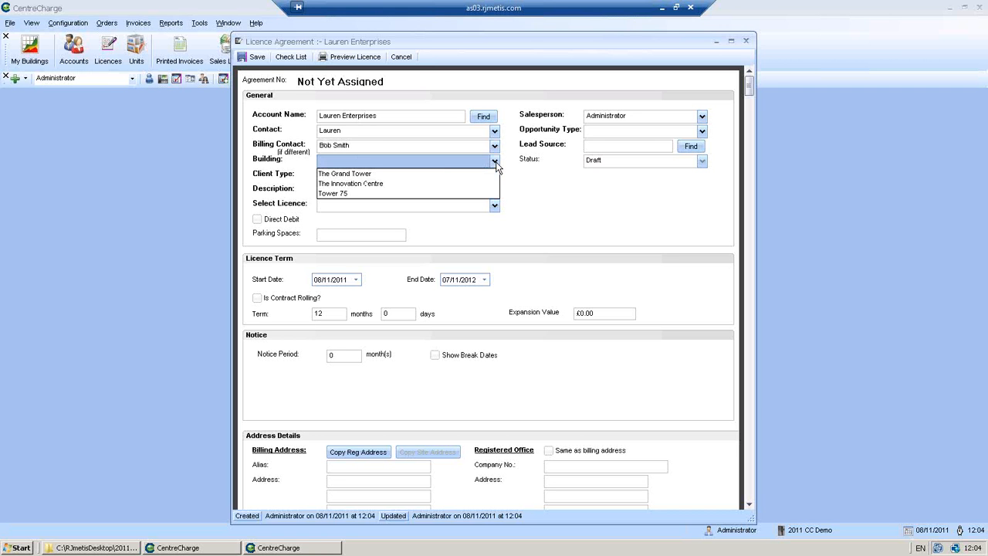
Set the building to The Grand Tower and client type to Resident, leaving the description unchanged
left_click(432, 174)
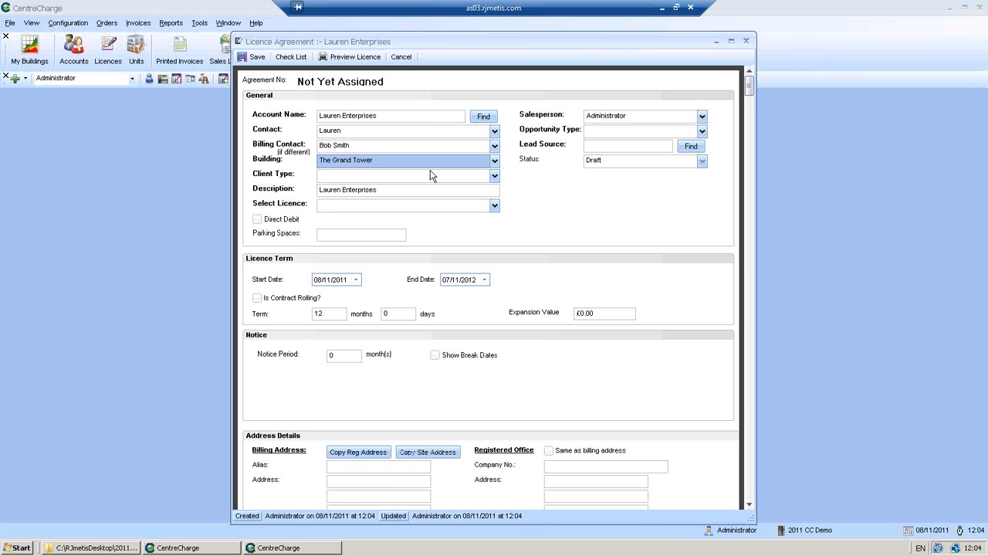
left_click(495, 177)
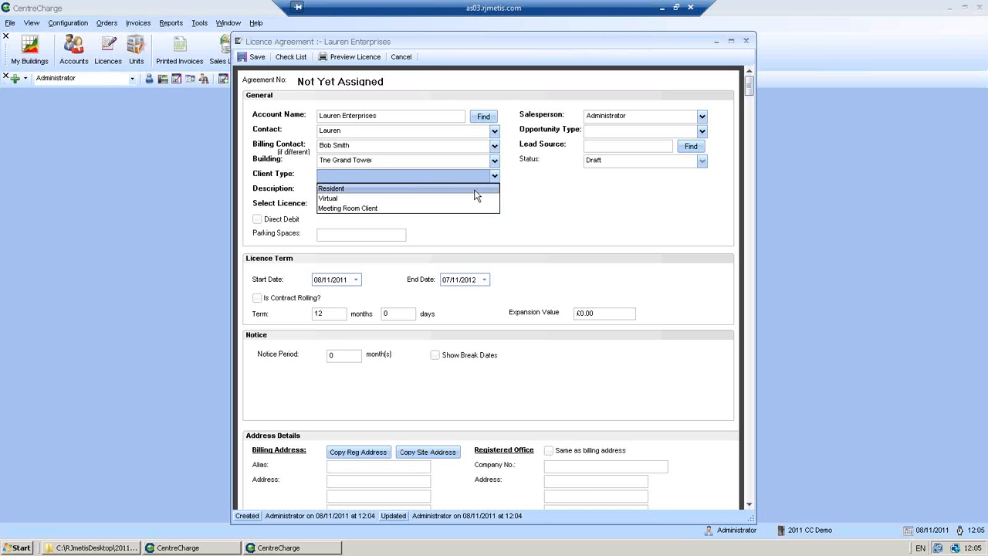
left_click(475, 189)
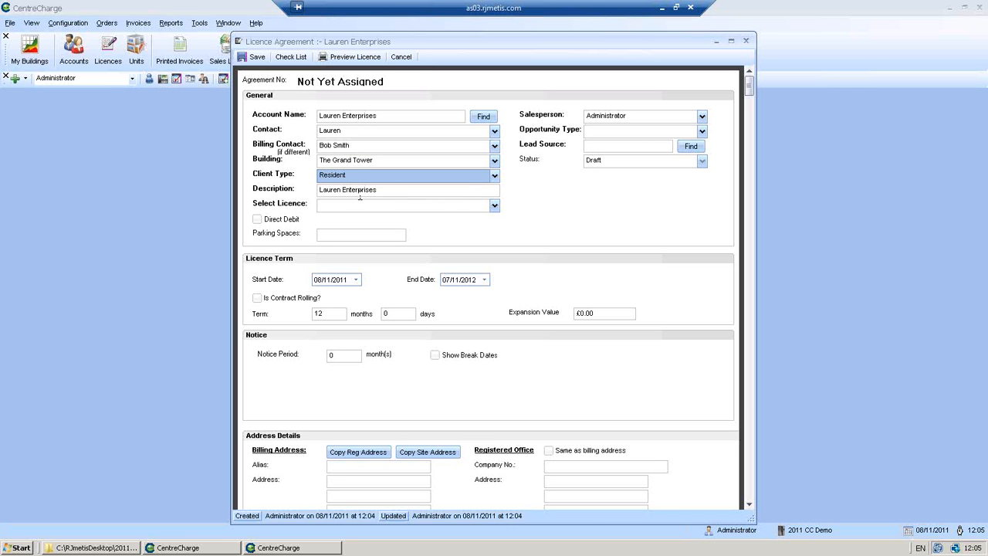
left_click_drag(378, 190, 327, 190)
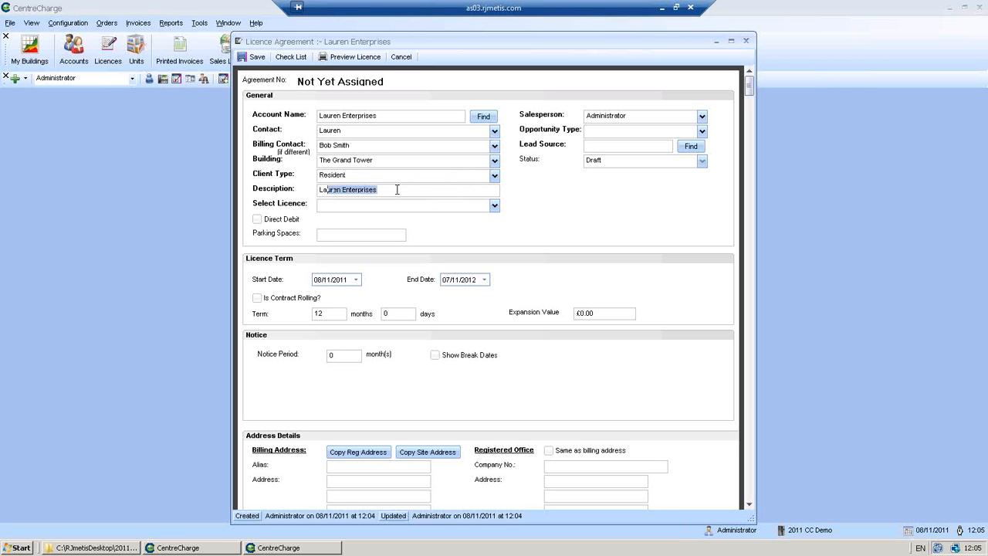
left_click(397, 189)
Choose the Residential Licence Agreement template and toggle payment by Direct Debit
left_click(494, 206)
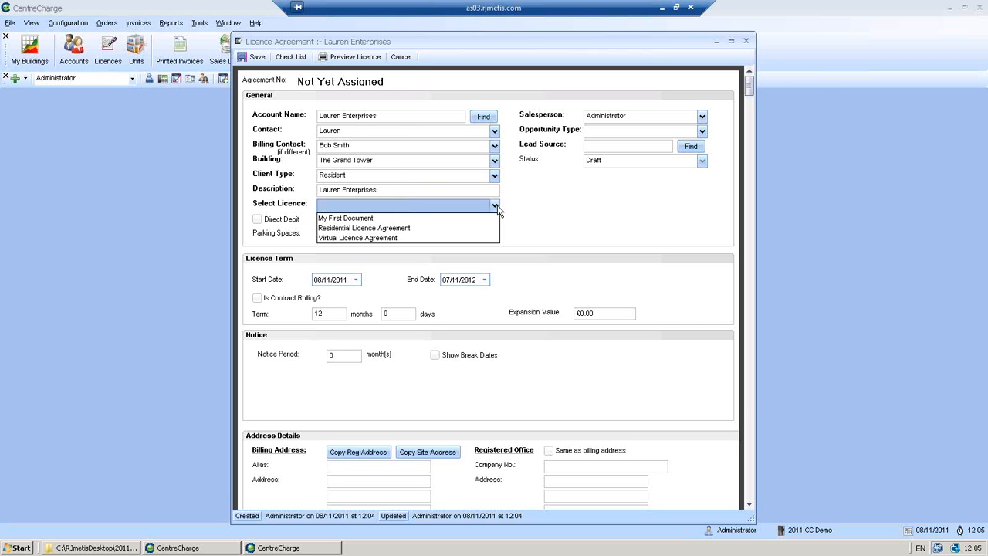
left_click(442, 229)
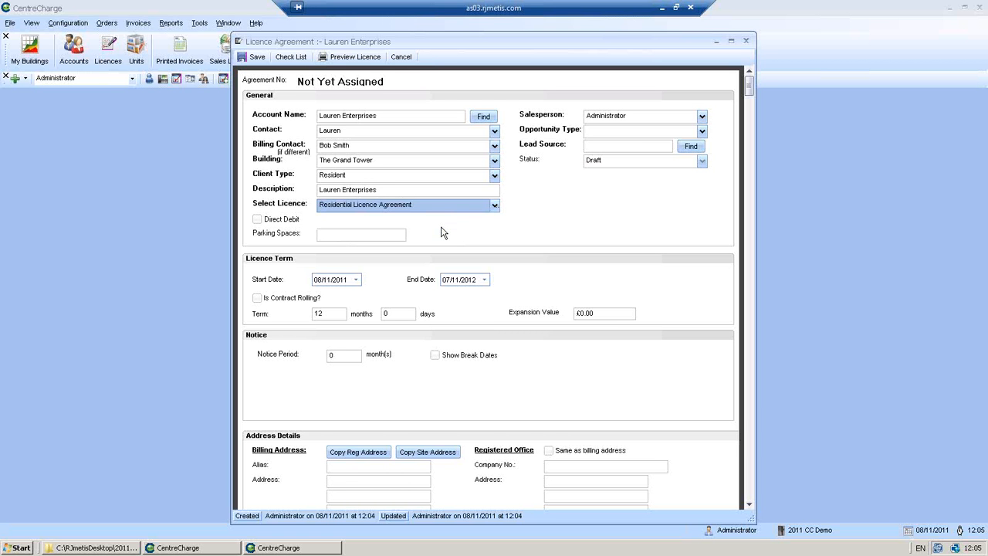
left_click(258, 220)
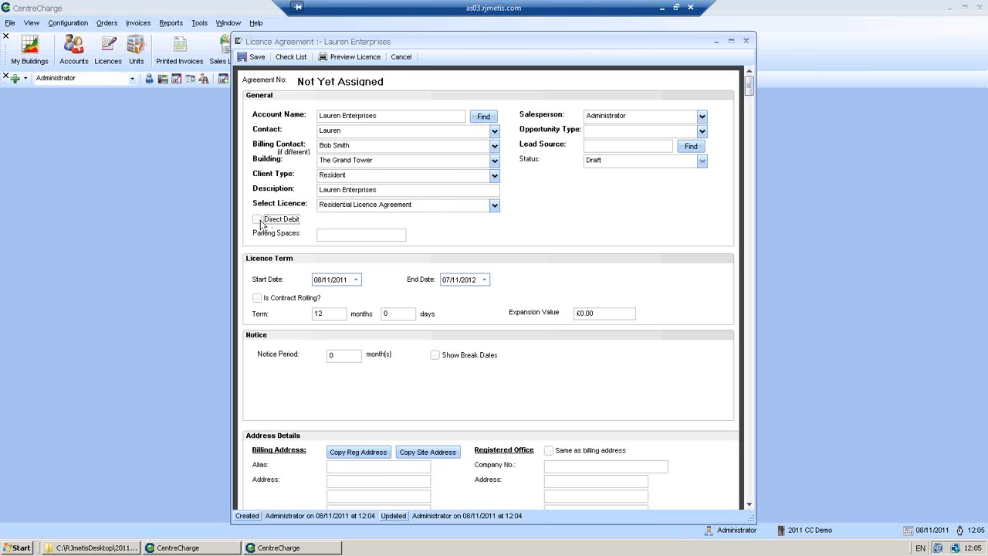
left_click(332, 236)
Keep Administrator as salesperson, set opportunity type to New Customer- Self Sourced, and open Lead Source
left_click(702, 117)
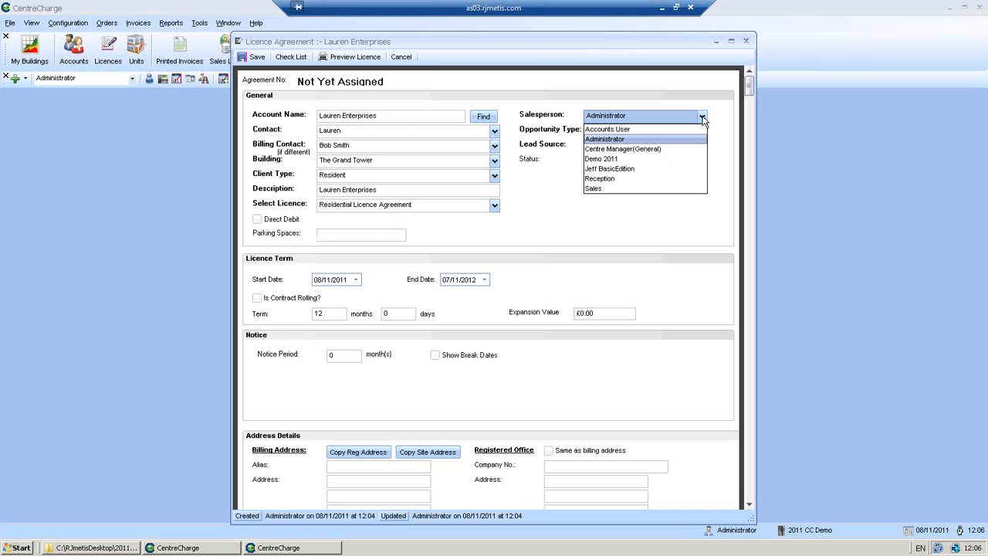
left_click(629, 116)
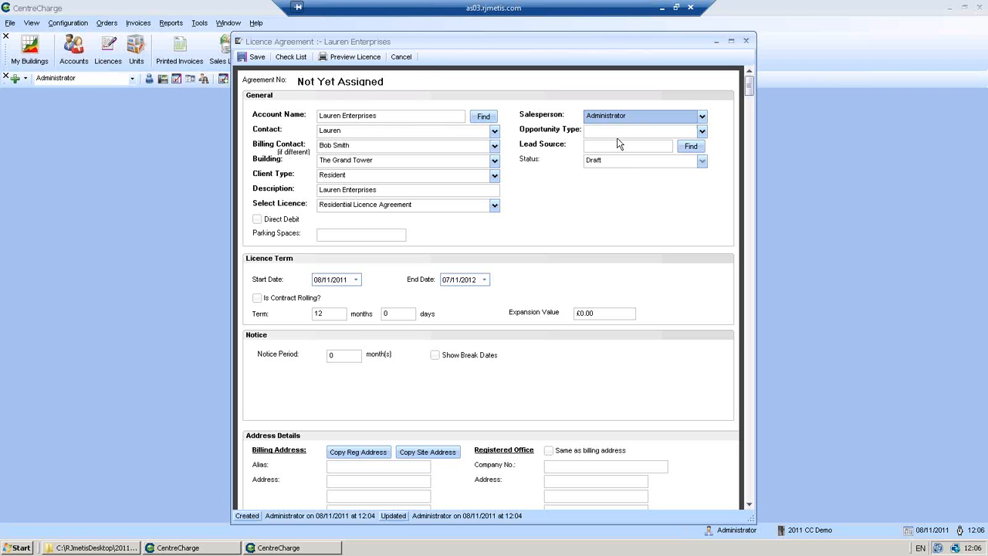
left_click(611, 131)
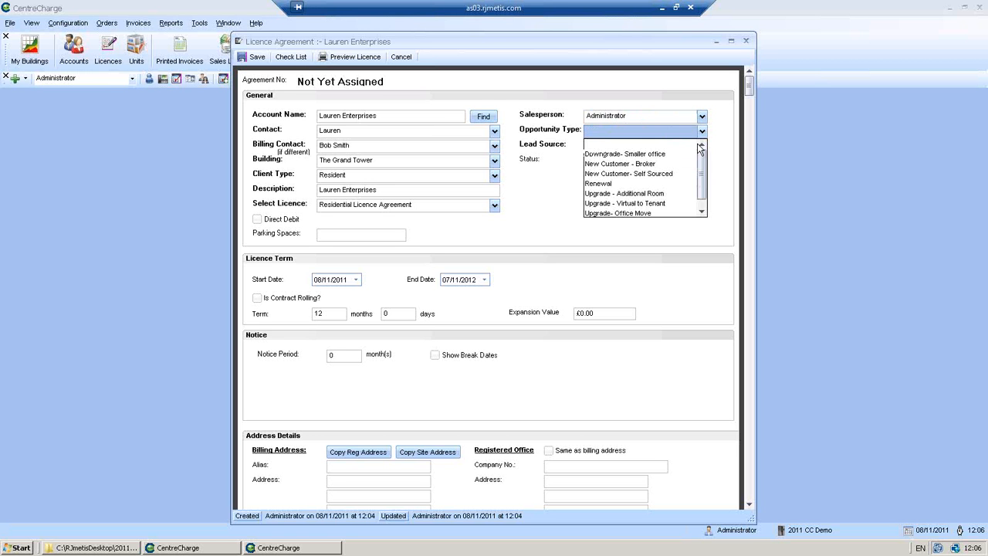
left_click(670, 174)
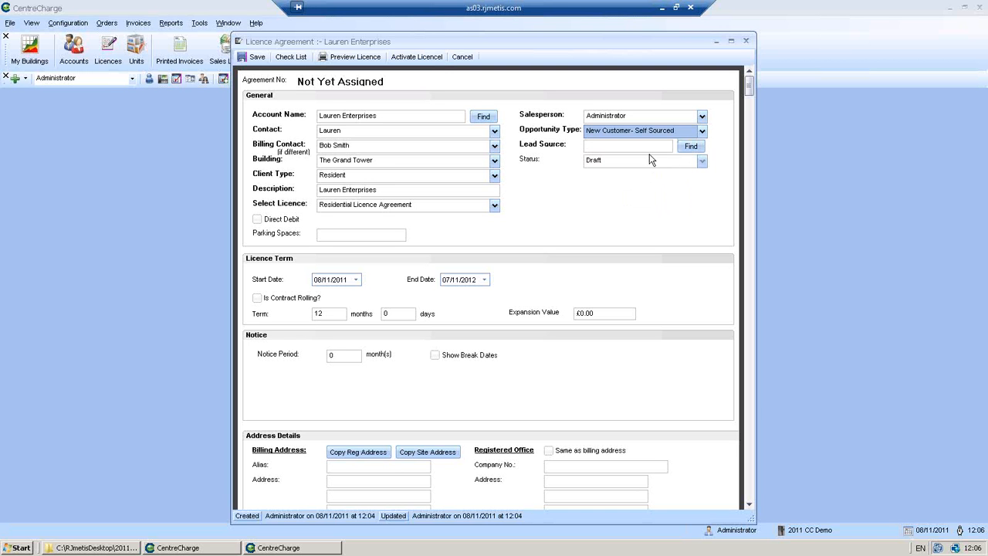
left_click(692, 147)
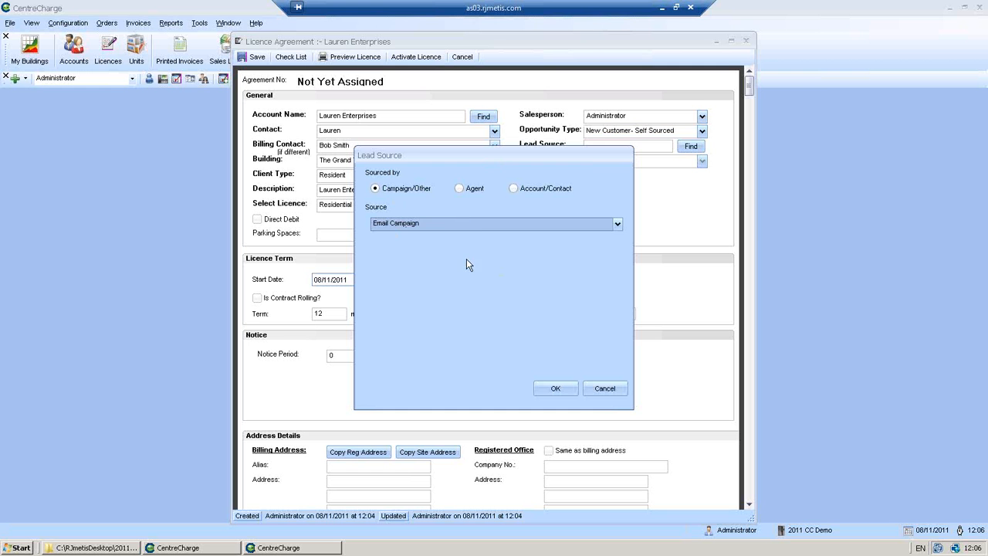
Pick Google from the lead Source list and confirm the dialog
left_click(470, 226)
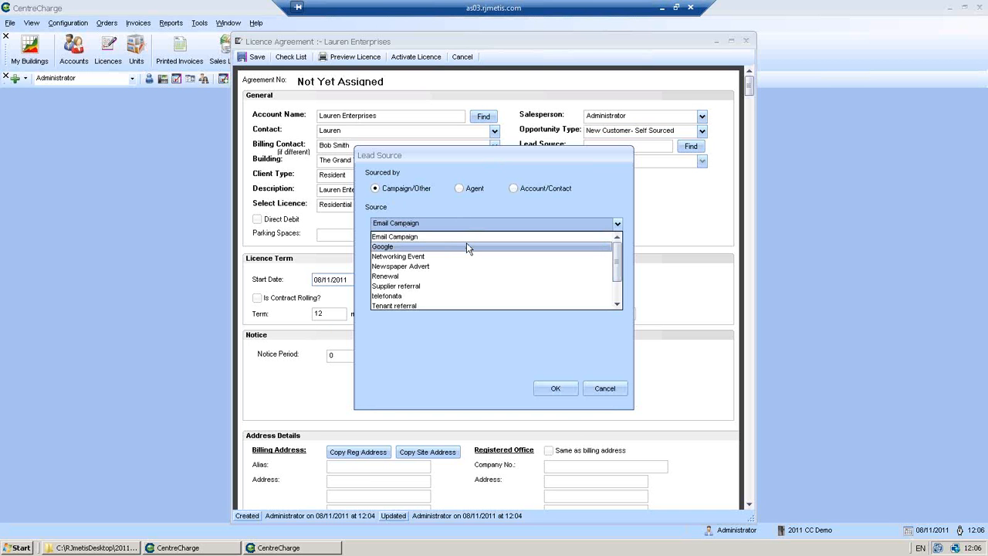
left_click(467, 247)
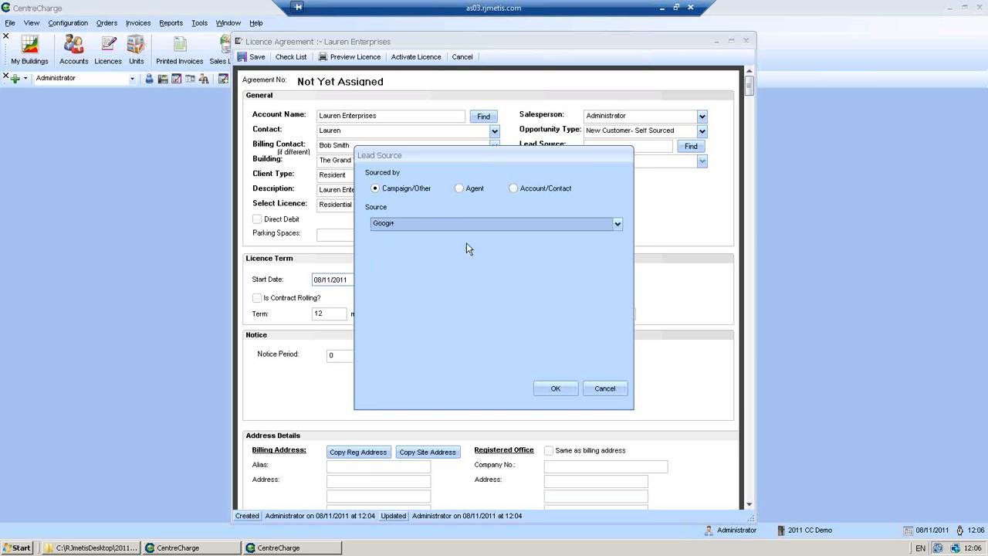
left_click(550, 389)
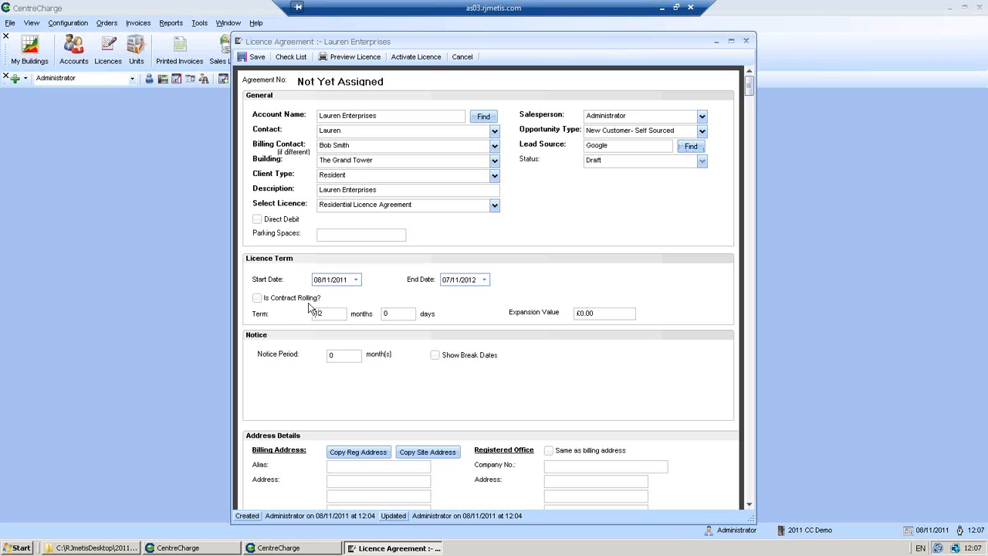
Change the licence term from 12 to 24 months and tick Is Contract Rolling?
left_click_drag(324, 314, 311, 314)
type("24")
left_click(259, 303)
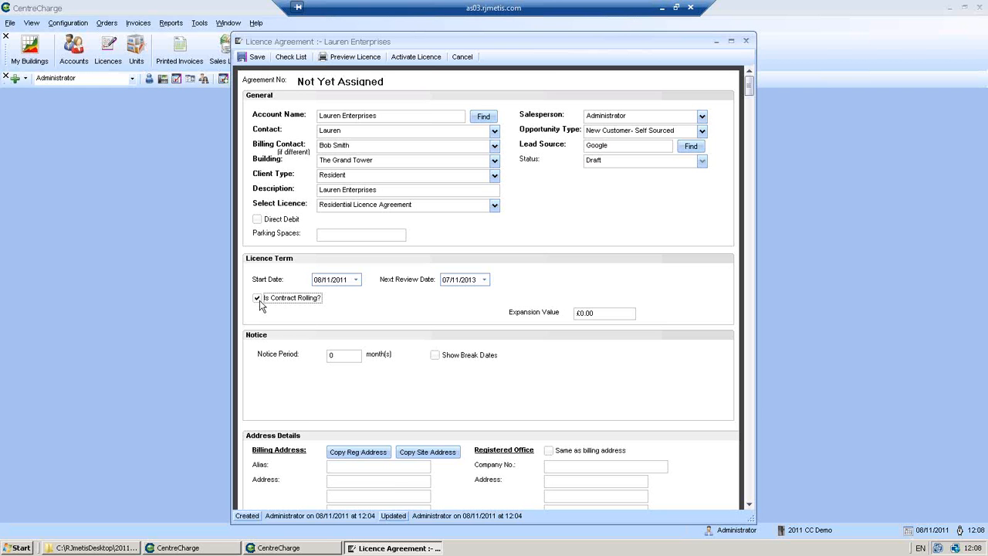
Untick Is Contract Rolling? and change the term back from 24 to 12 months
left_click(258, 299)
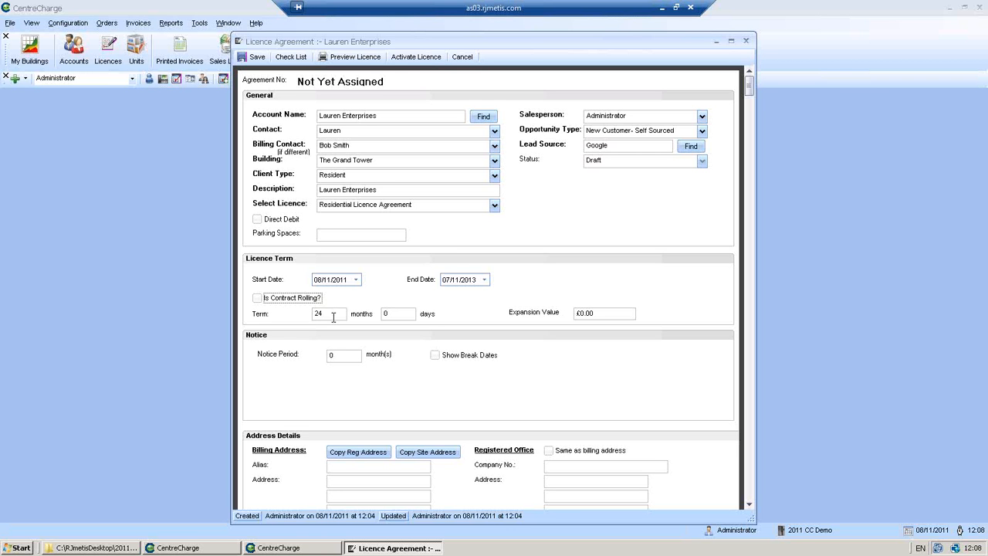
double_click(333, 316)
type("12")
Scroll the Lauren Enterprises licence form down to Address Details and the room schedule
left_click(749, 505)
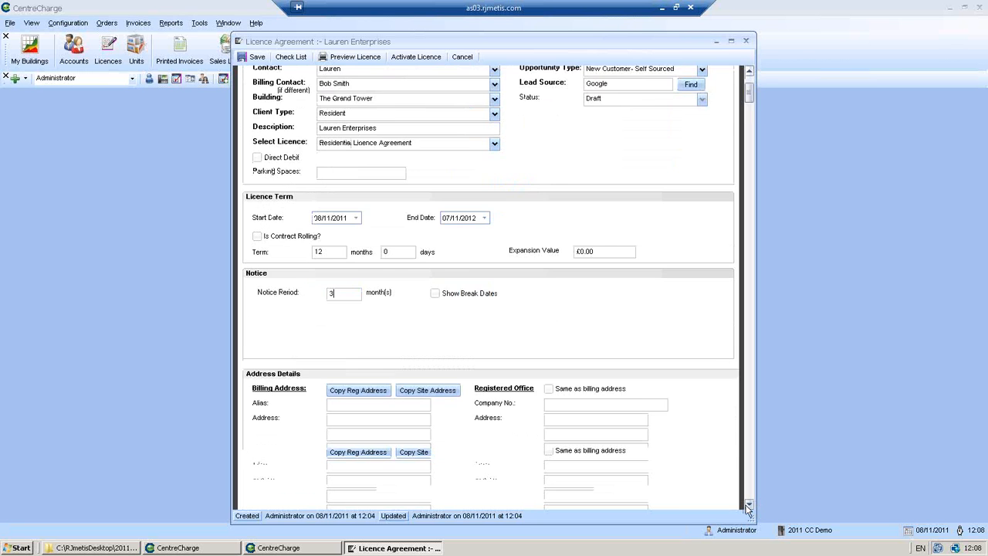
left_click(748, 505)
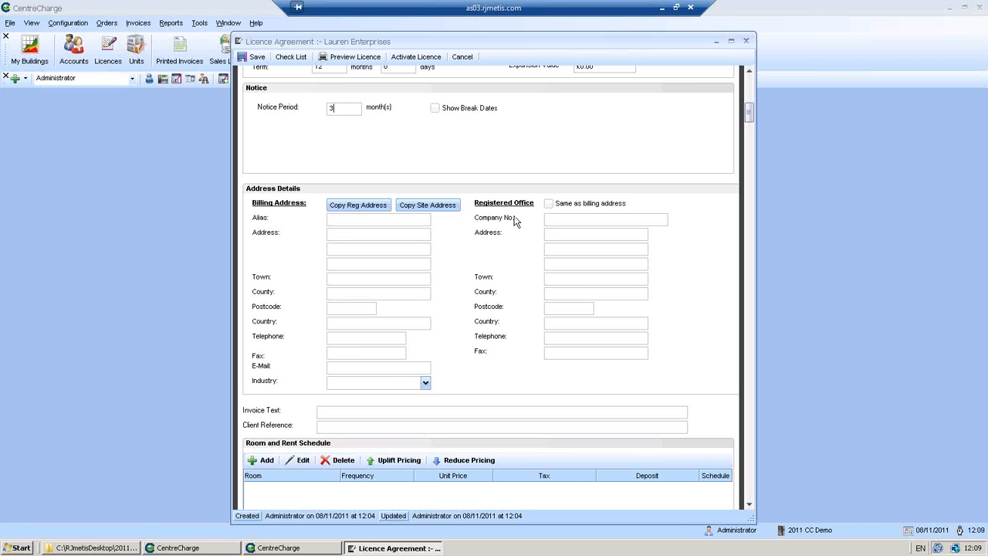
left_click(444, 206)
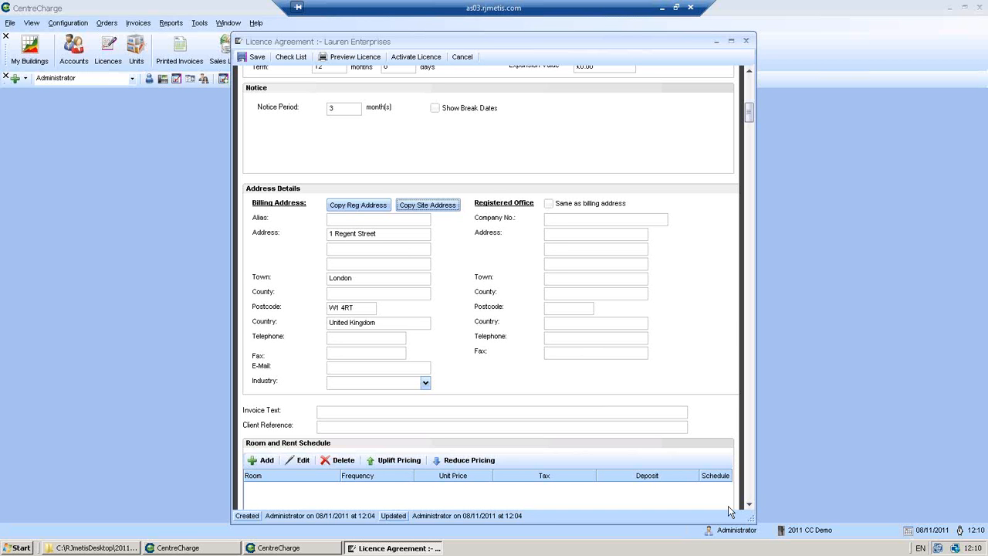
left_click(747, 504)
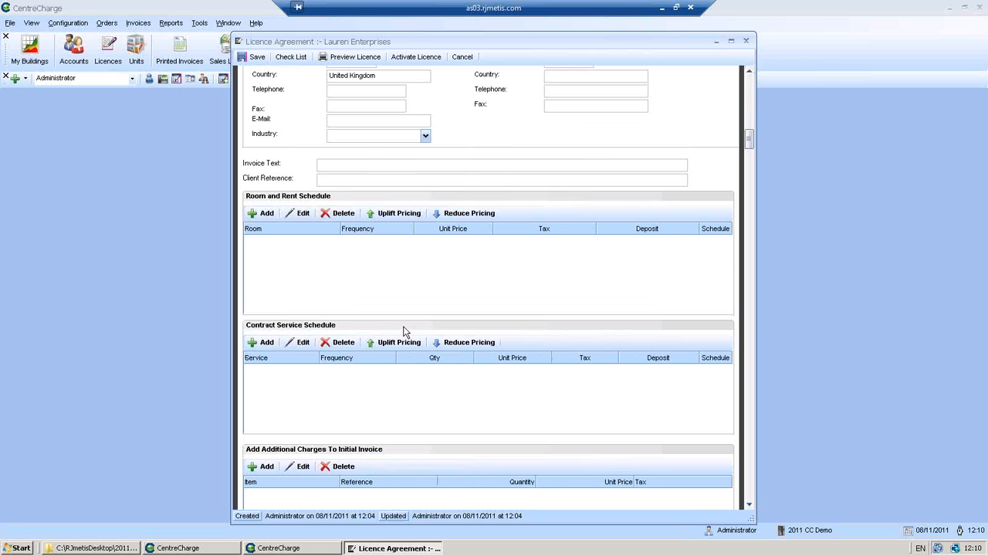
Add a new entry to the Room and Rent Schedule, leaving the Unit unselected
left_click(262, 213)
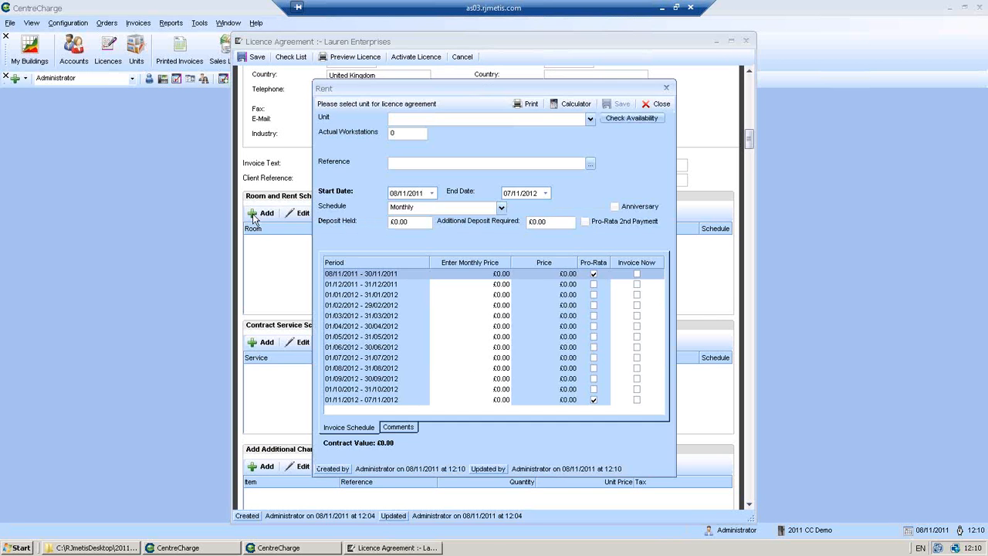
left_click(589, 119)
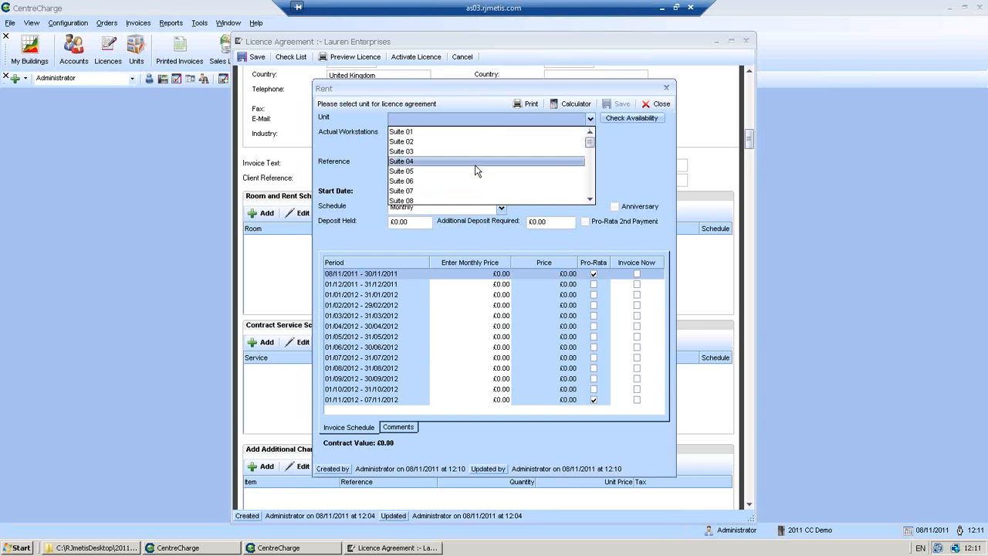
left_click(617, 153)
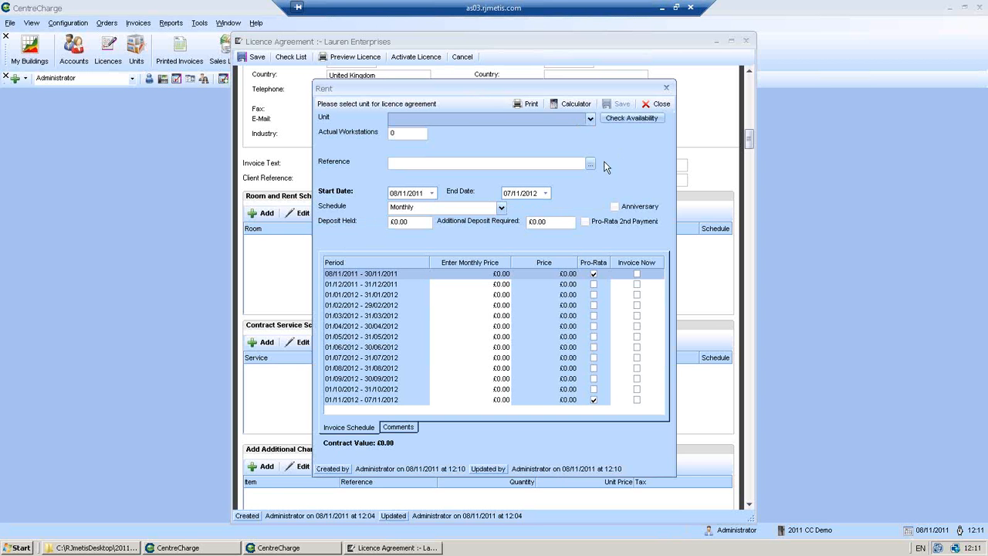
Check availability and use Unit 35 at £800 a month for the rent entry
left_click(613, 120)
left_click(613, 119)
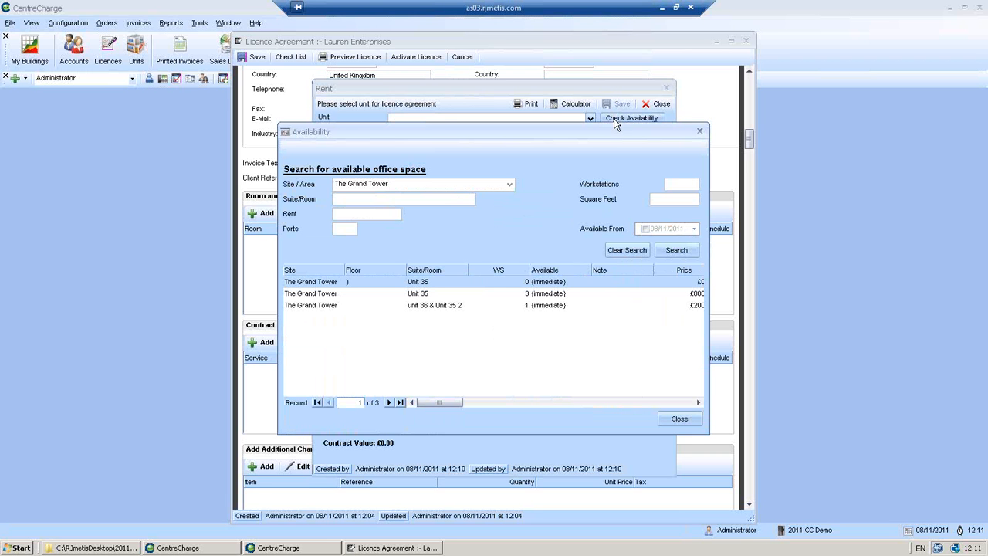
left_click(467, 295)
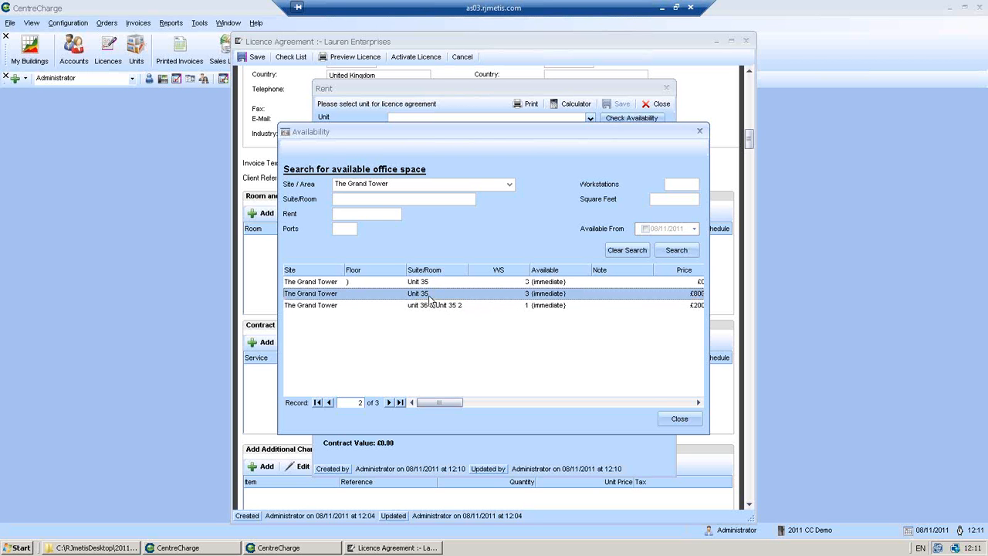
double_click(429, 296)
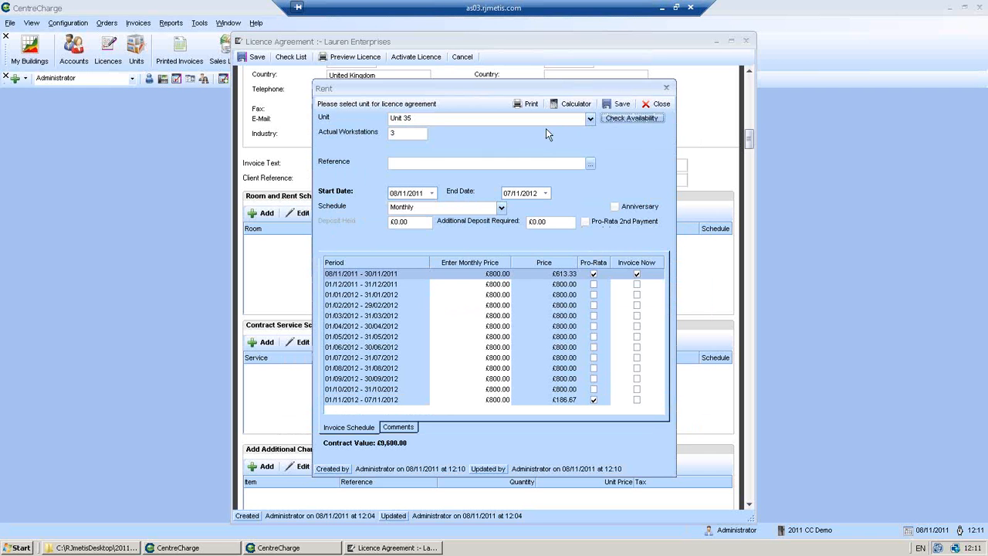
Change the rented unit to Suite 05 at £750 monthly with 14 workstations
left_click(586, 119)
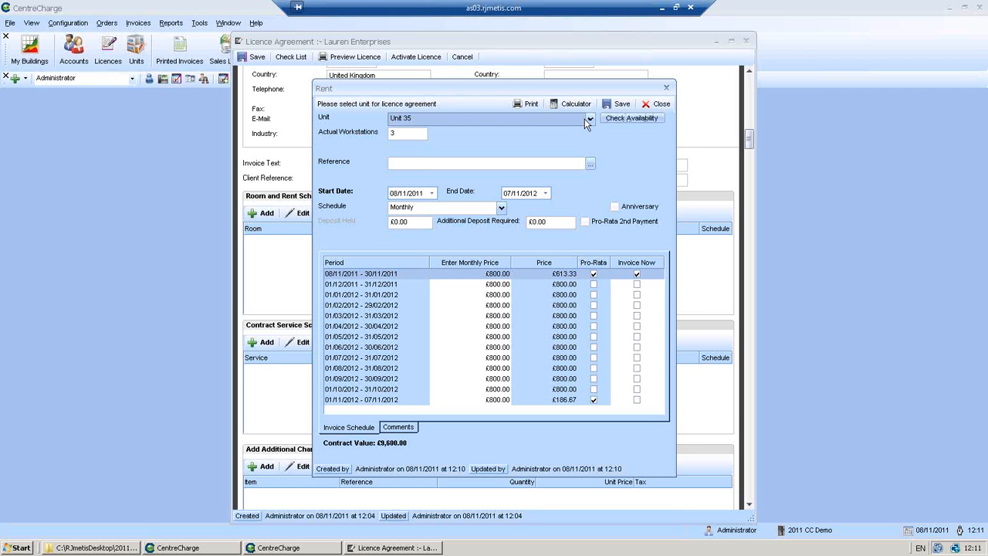
left_click(589, 119)
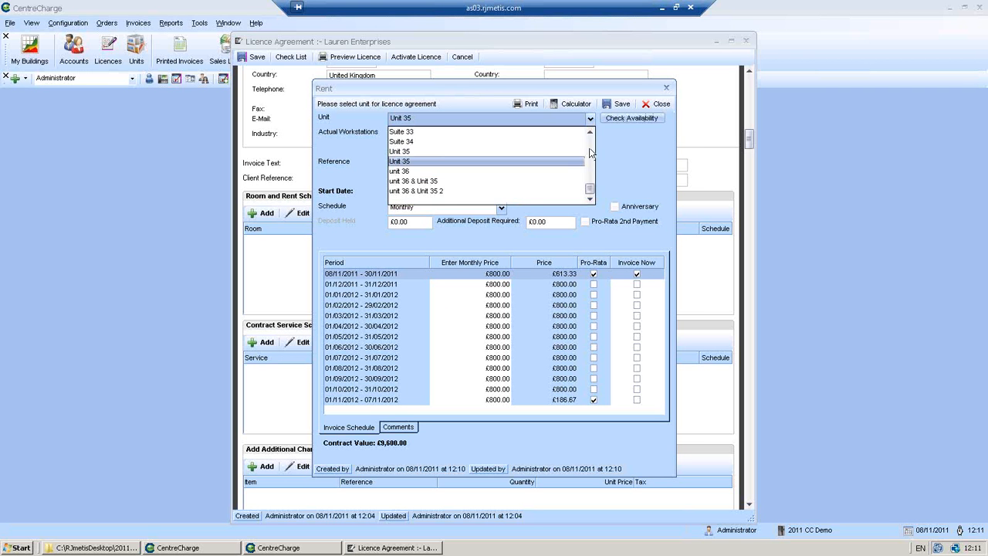
scroll(590, 153, "up", 10)
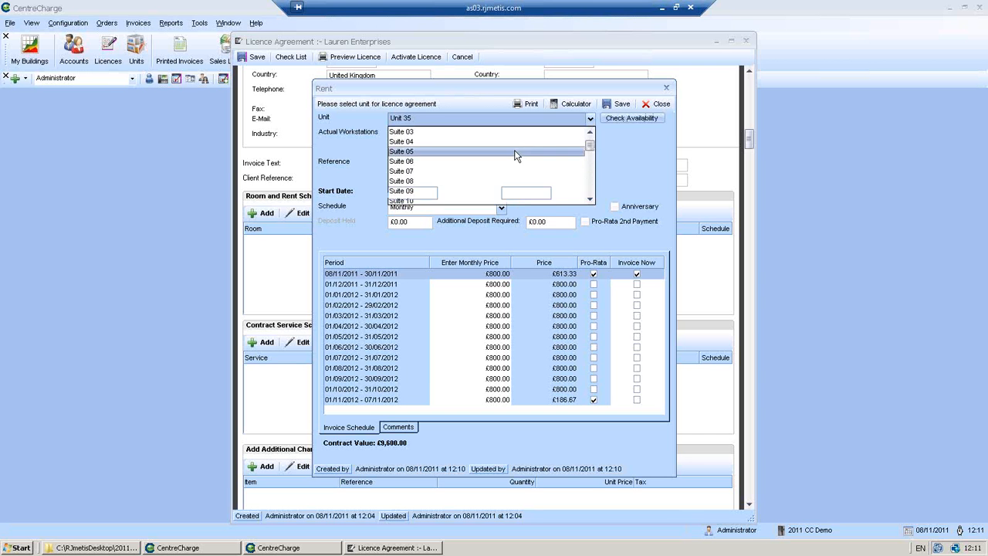
left_click(516, 152)
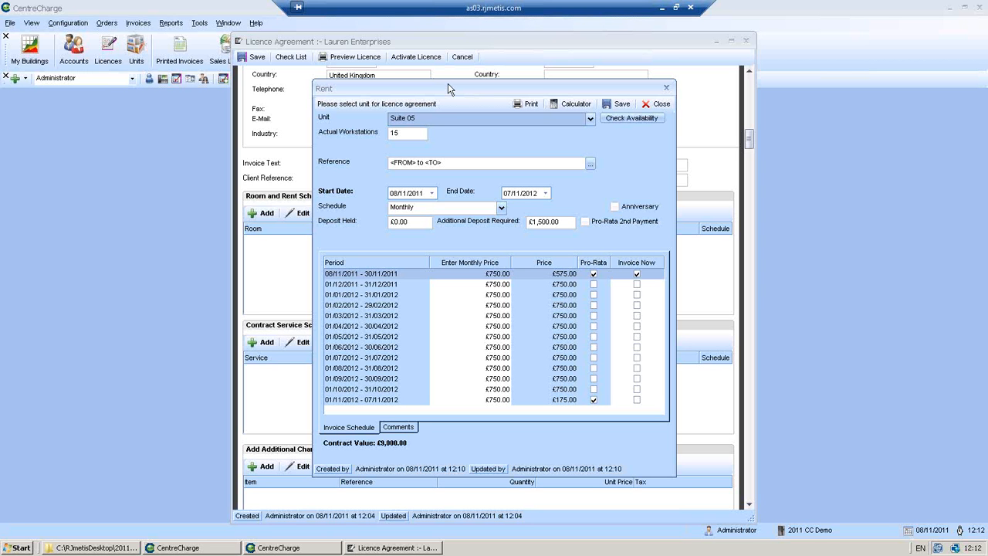
left_click(417, 132)
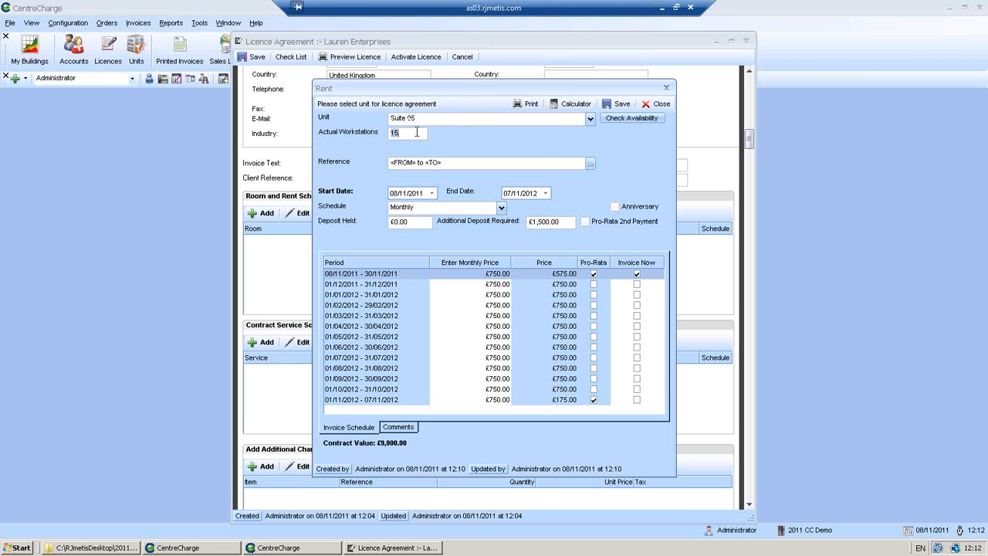
type("14")
Replace the rent's reference text with the <FROM> to <TO> field
key("Tab")
key("Delete")
left_click(590, 163)
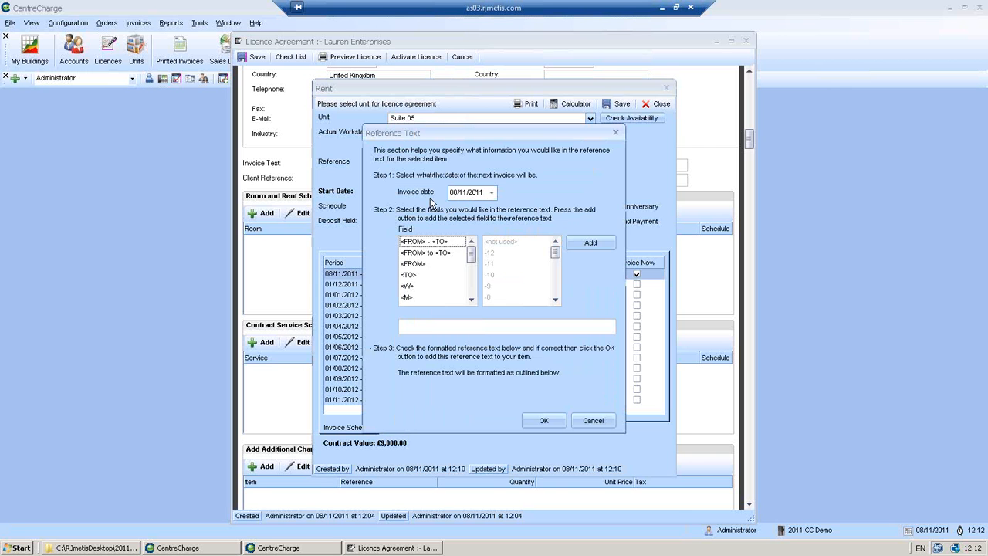
left_click(425, 255)
left_click(570, 242)
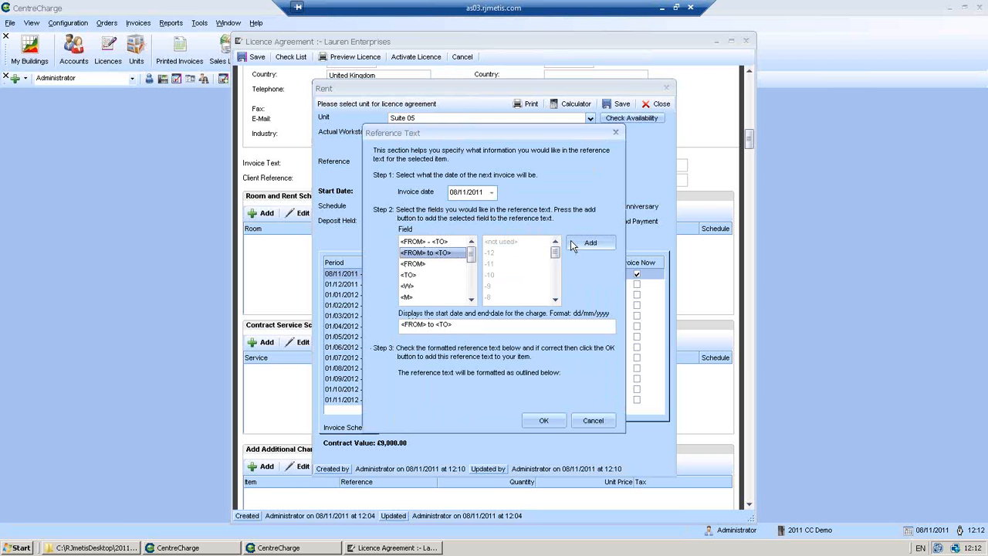
left_click(543, 419)
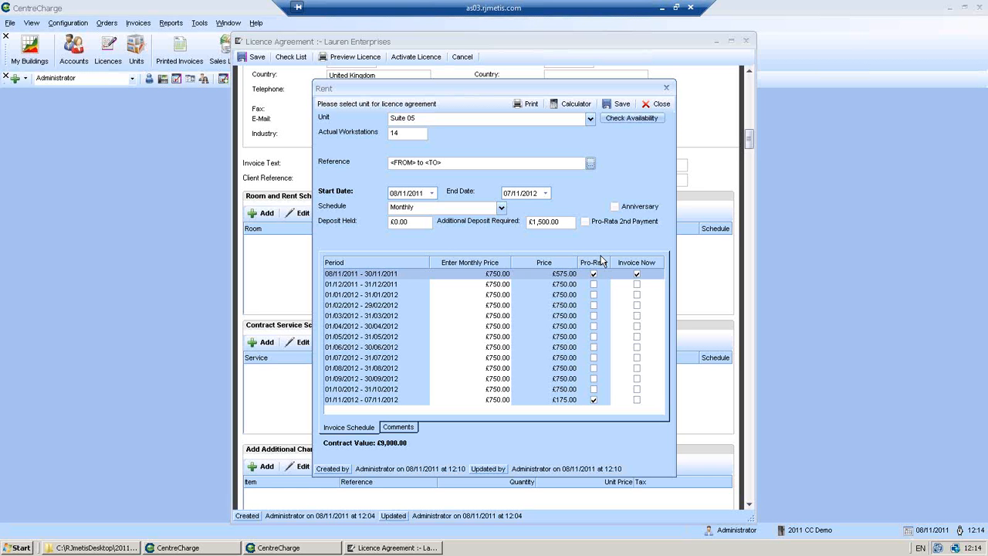
Enter a £500 monthly price on the first period and apply it to every month
left_click(495, 275)
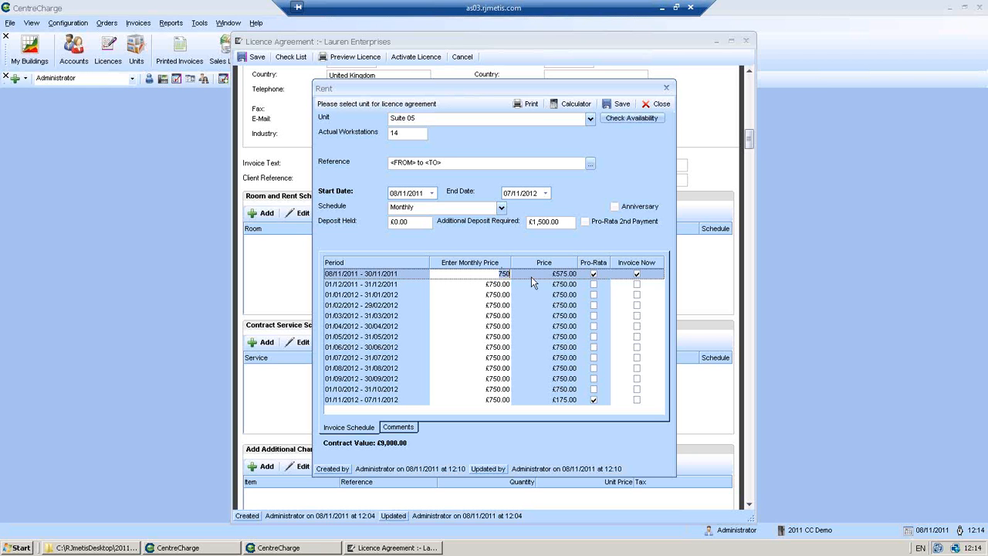
type("00")
key("Return")
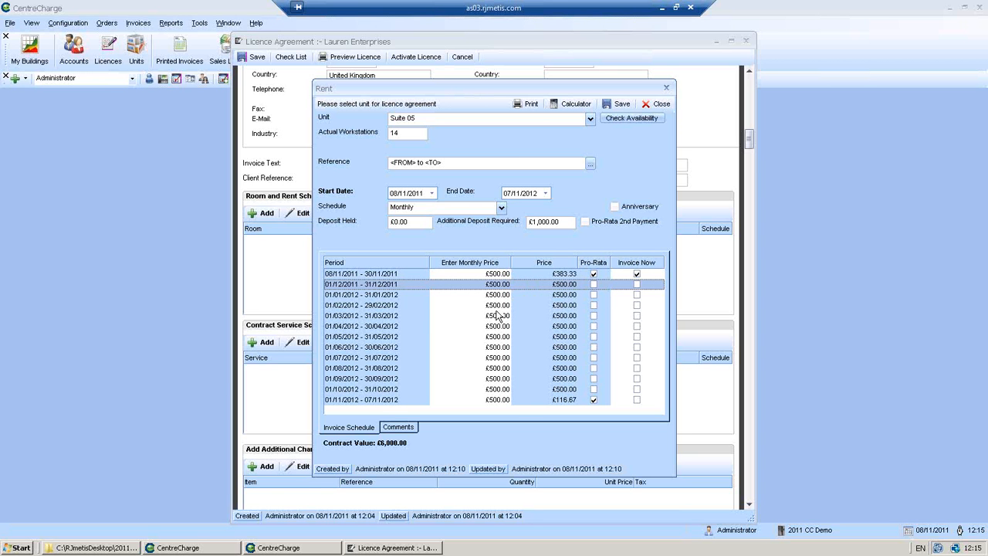
Raise the Suite 05 monthly rent to £750 from the 01/02/2012 period onward
left_click(497, 306)
left_click(508, 304)
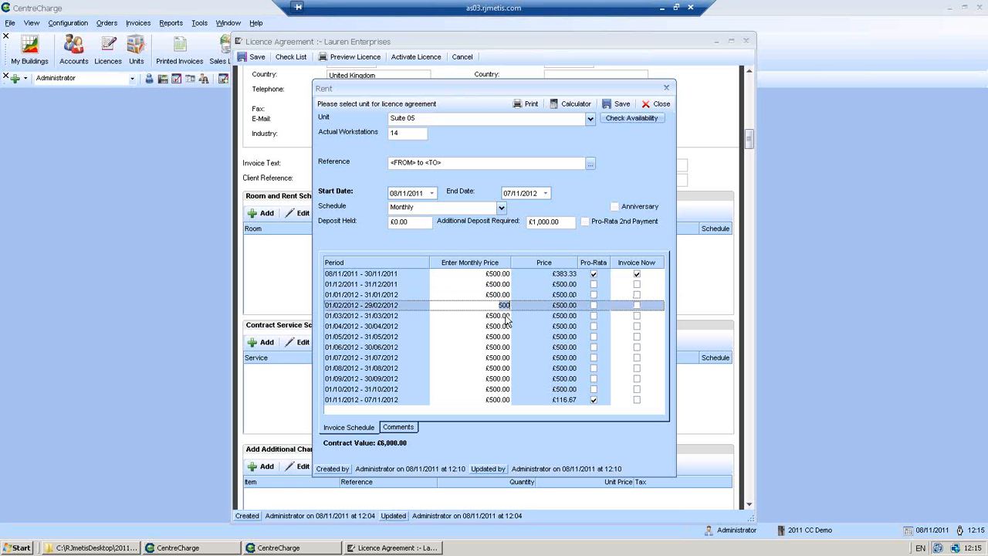
key("BackSpace")
key("BackSpace")
key("BackSpace")
type("750")
left_click(505, 317)
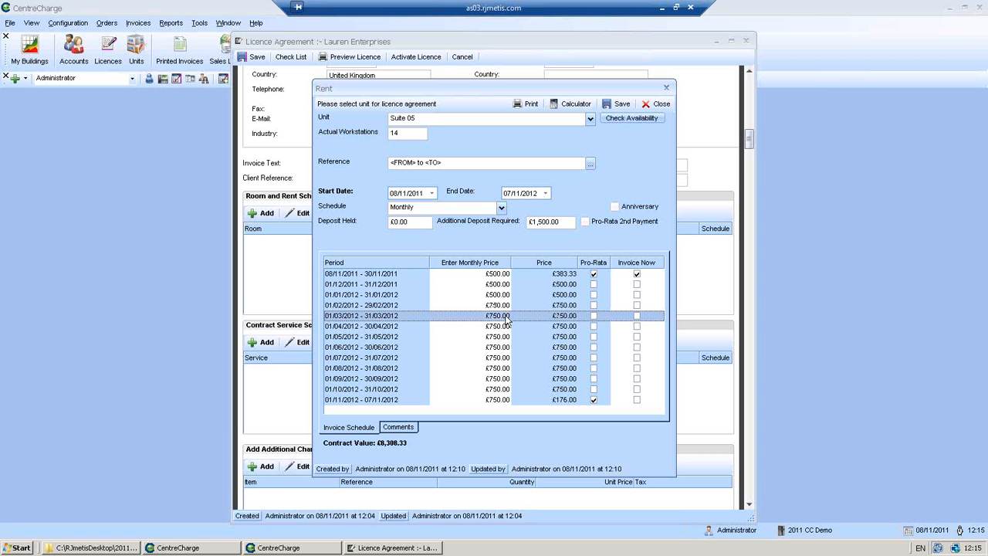
Raise the rent to £1,000 from 01/05/2012 and turn on Pro-Rata 2nd Payment
left_click(497, 338)
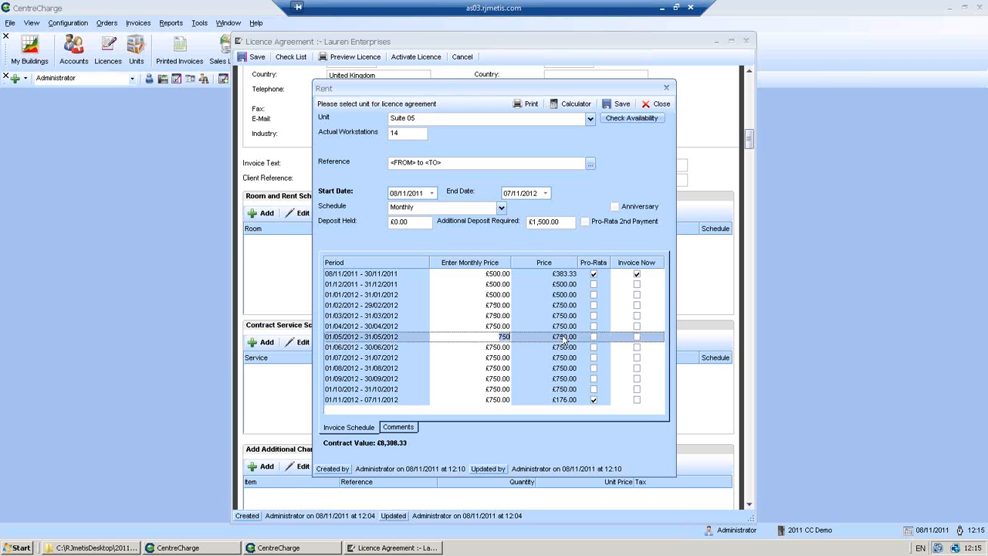
type("1000")
key("Return")
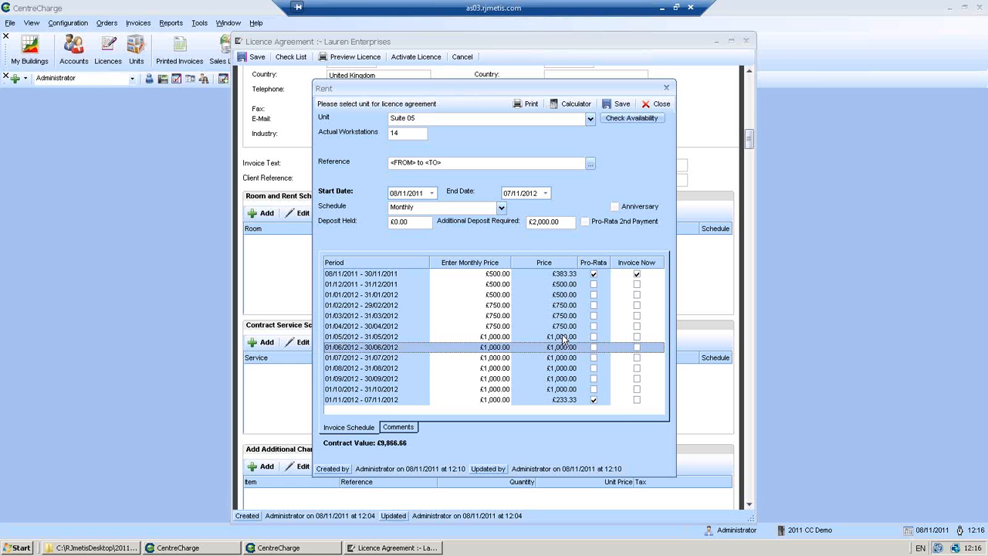
left_click(585, 224)
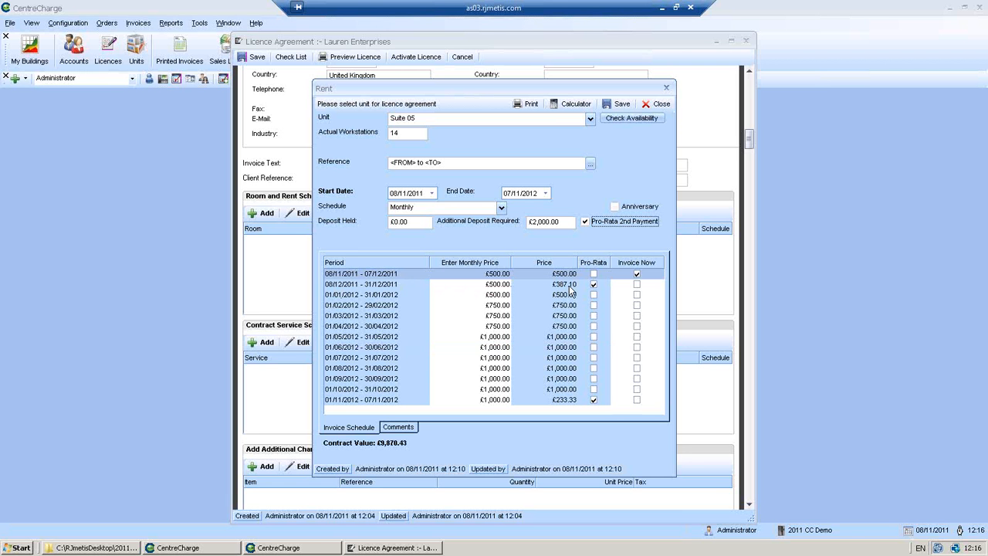
Turn off Pro-Rata 2nd Payment and tick Anniversary so periods run 8th to 7th
left_click(584, 222)
left_click(615, 207)
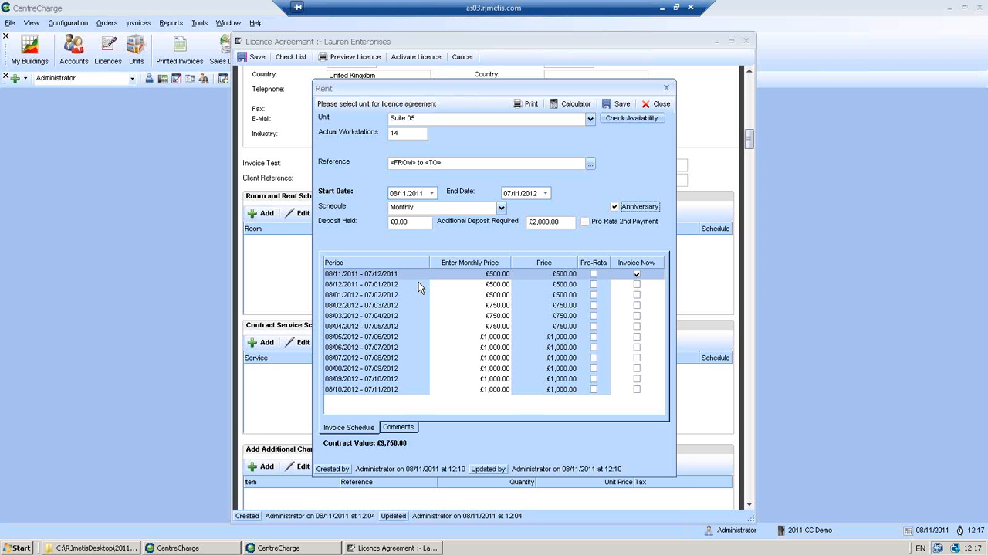
Untick Anniversary for calendar-month periods, leaving Pro-Rata 2nd Payment off
left_click(585, 221)
left_click(614, 206)
left_click(585, 221)
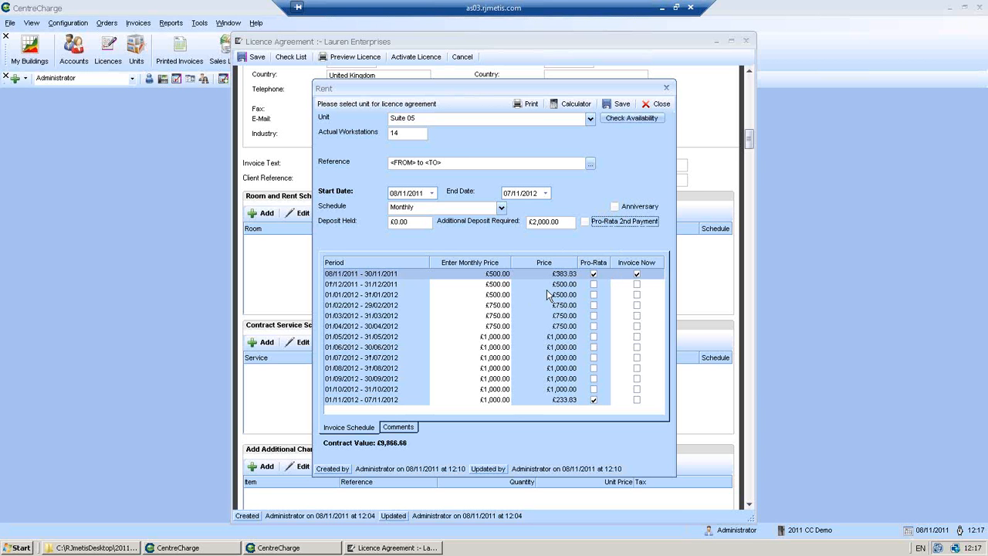
Set Suite 05's first-month price to 0 and the following months to £1,000
left_click(495, 275)
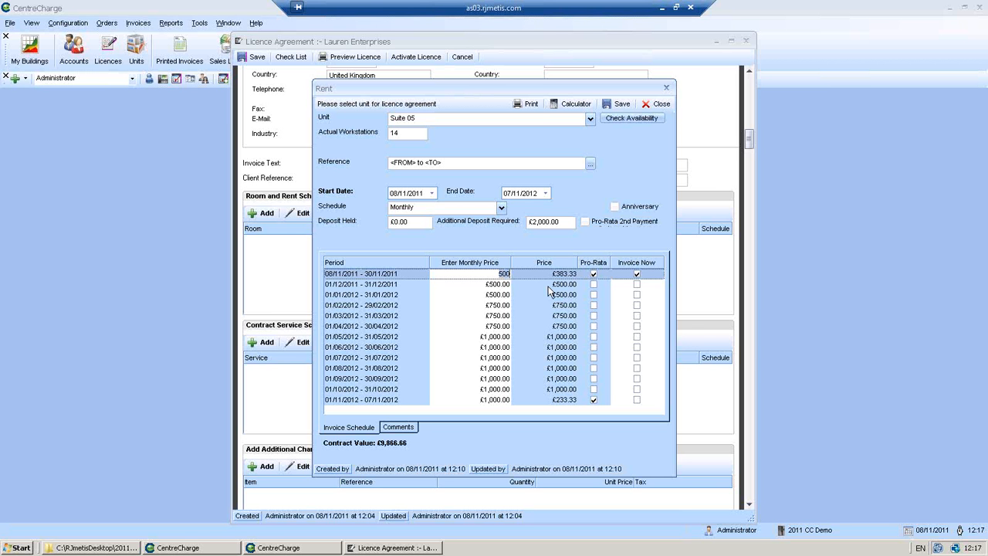
type("0")
left_click(547, 287)
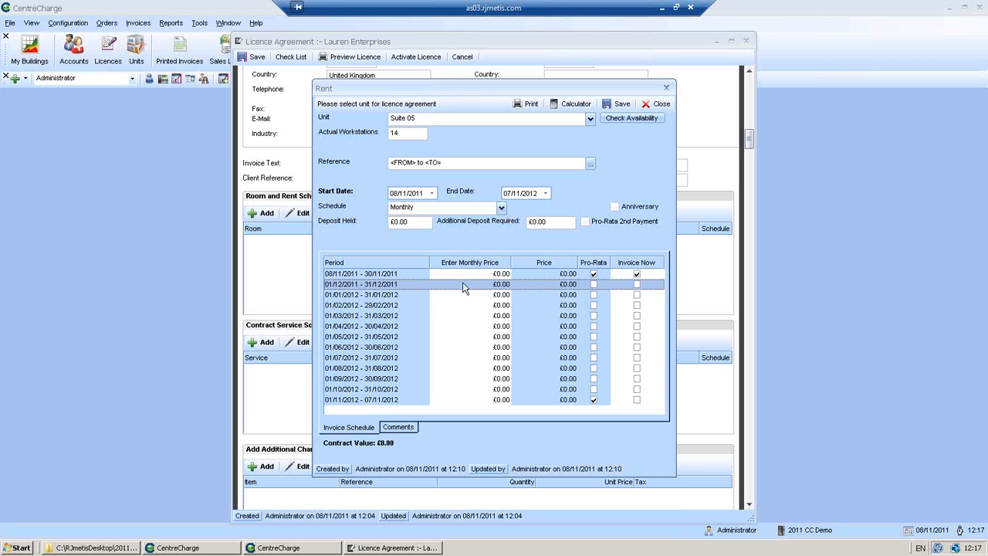
left_click(492, 284)
type("1,00")
type("0")
key("Return")
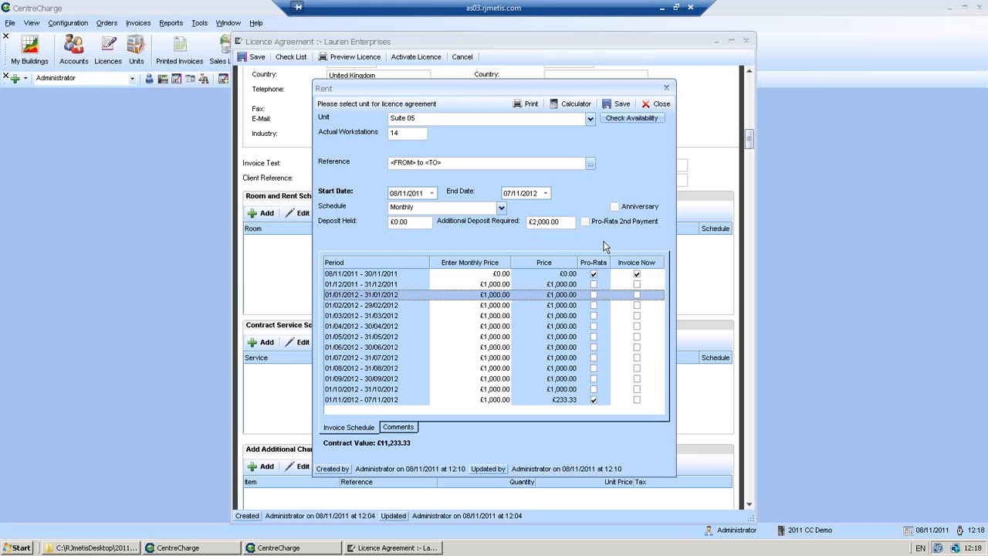
left_click(500, 210)
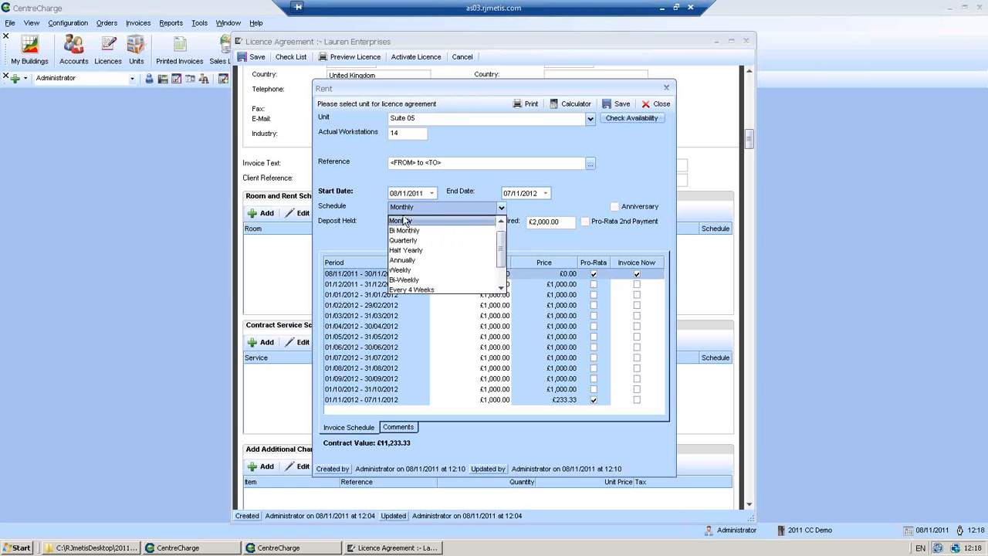
Switch Suite 05's rent schedule to Quarterly, giving £1,000 per quarter
left_click_drag(501, 246, 501, 244)
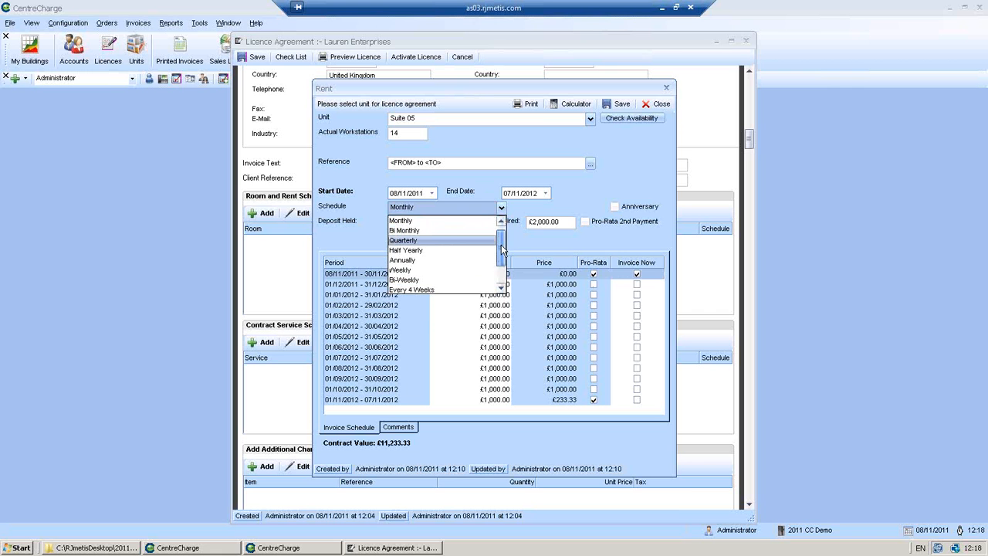
left_click(445, 241)
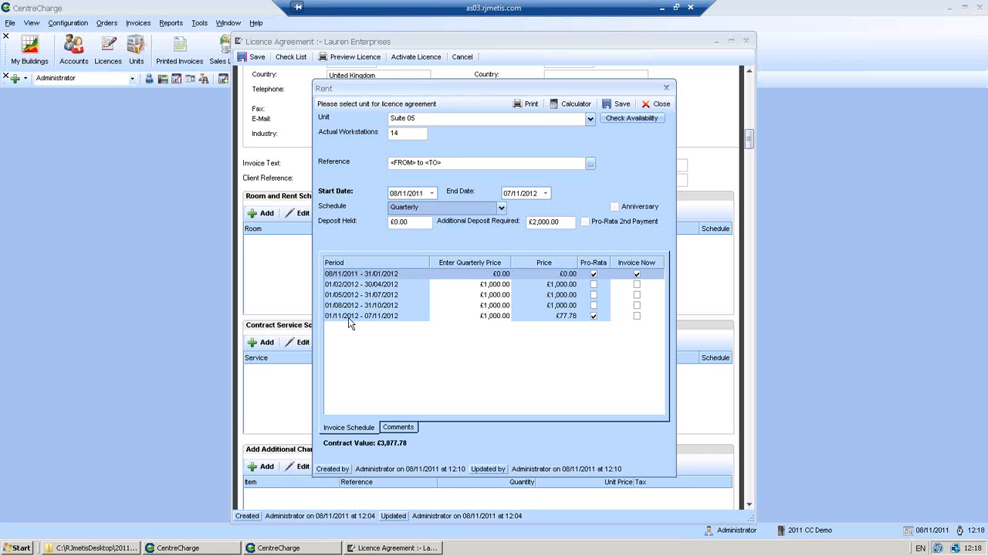
Toggle Anniversary billing on and off twice to compare quarterly schedules, ending on calendar quarters
left_click(615, 206)
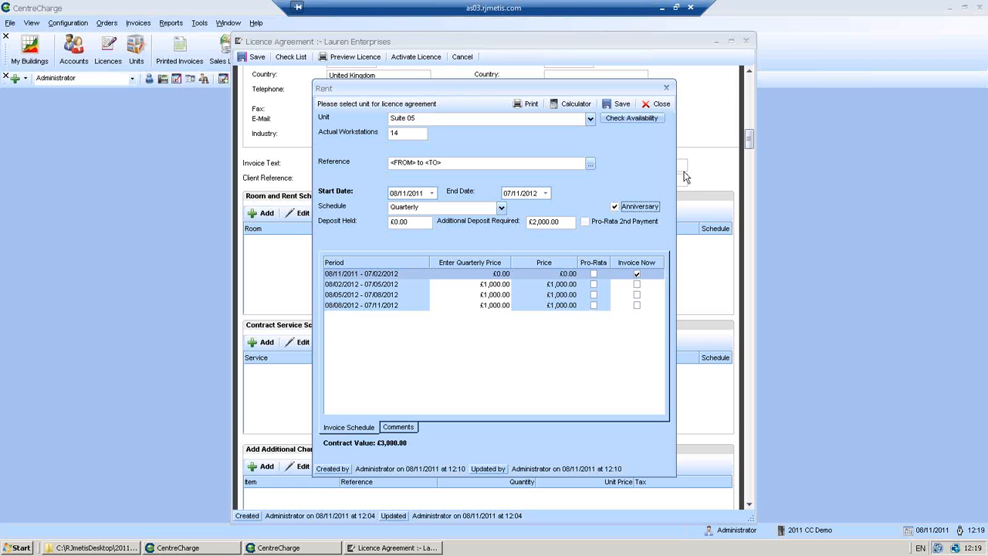
left_click(615, 207)
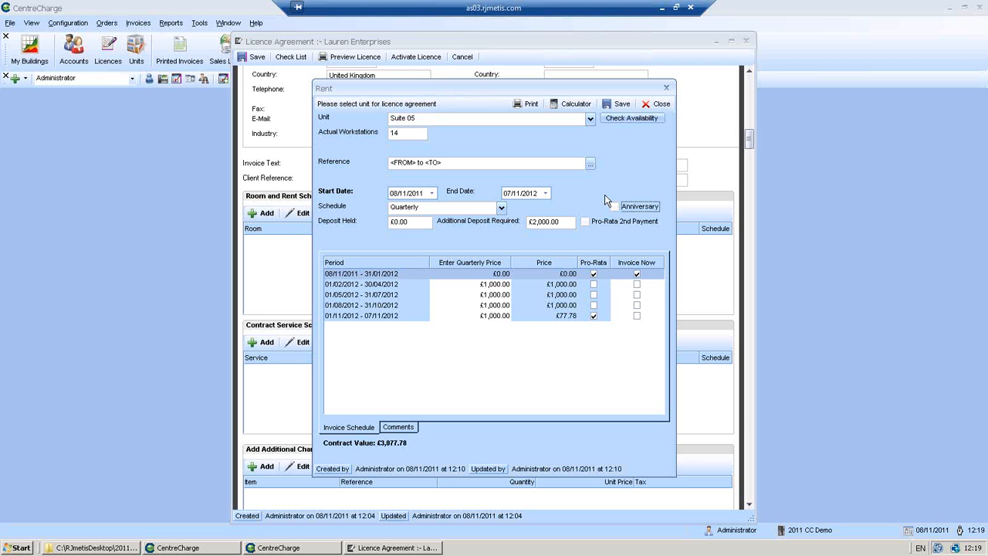
left_click(615, 207)
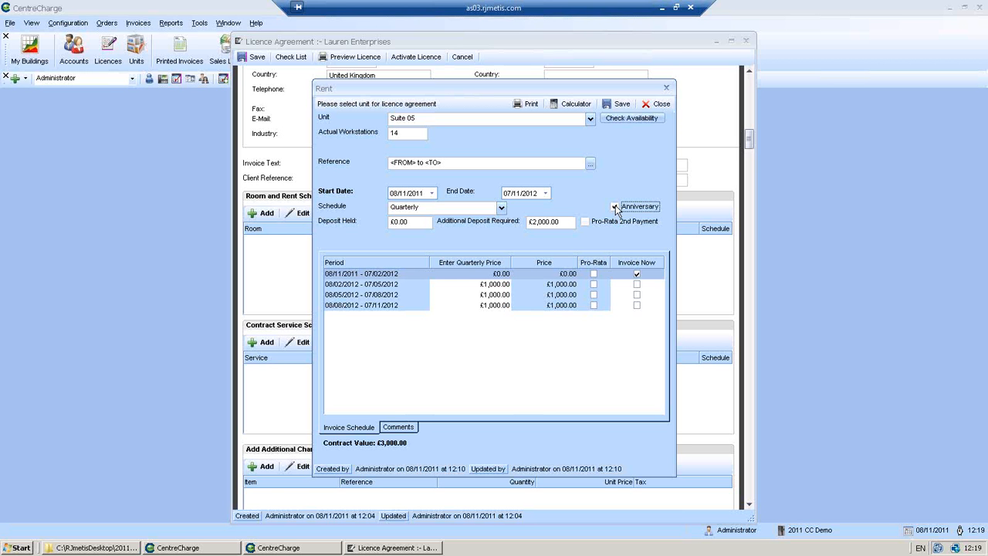
left_click(615, 207)
Change Suite 05's rent schedule back to Monthly billing
left_click(501, 206)
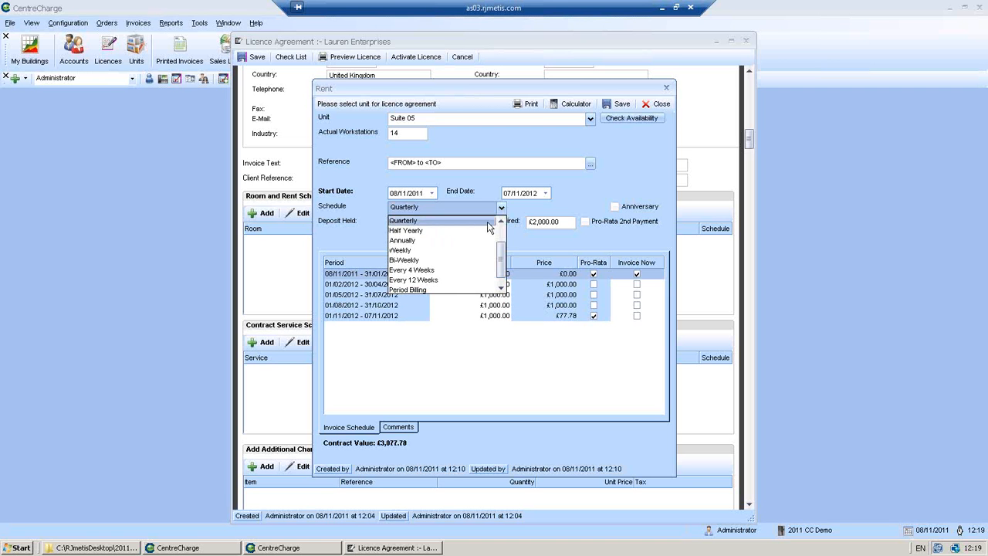
scroll(471, 224, "up", 2)
left_click(476, 221)
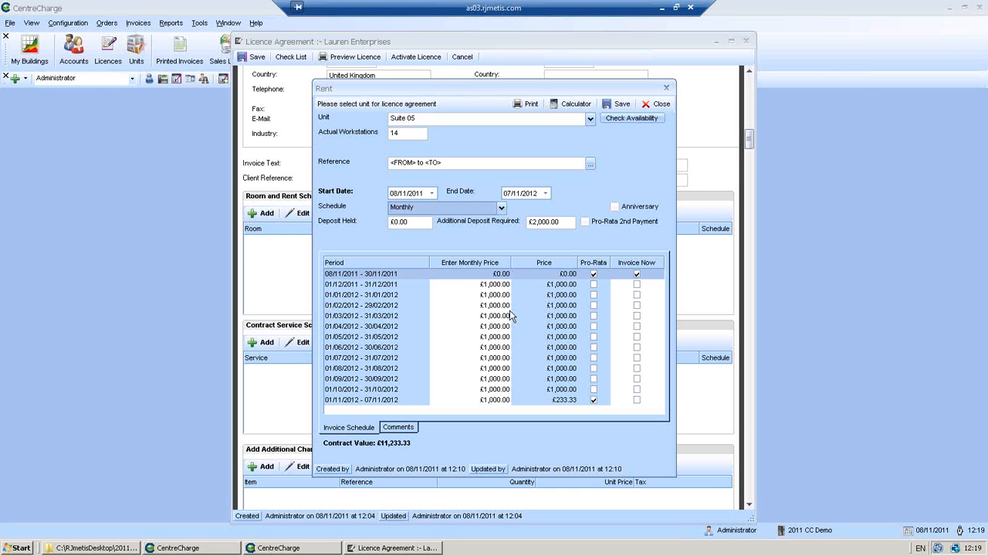
Tick Invoice Now for the December period and the following months through April
left_click(637, 285)
left_click(637, 288)
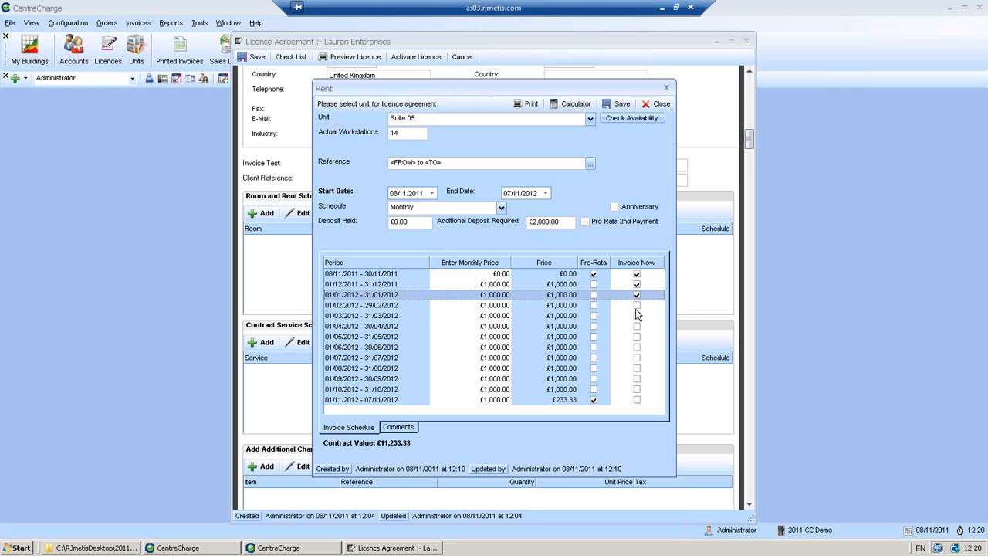
left_click(636, 304)
left_click(636, 316)
left_click(636, 315)
left_click(636, 326)
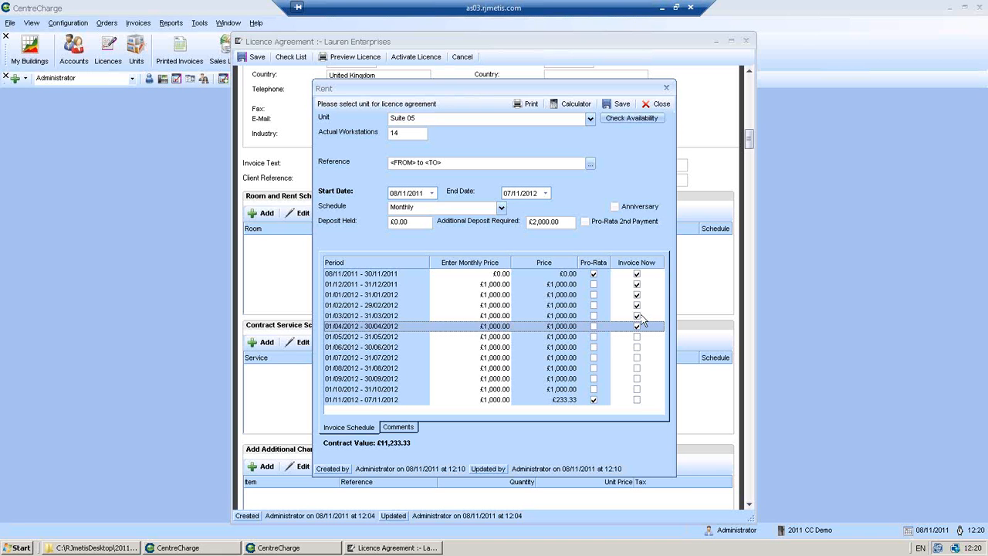
Keep only the 01/12/2011 row invoiced now and save the Suite 05 rent entry
left_click(636, 325)
left_click(636, 315)
left_click(636, 305)
left_click(636, 294)
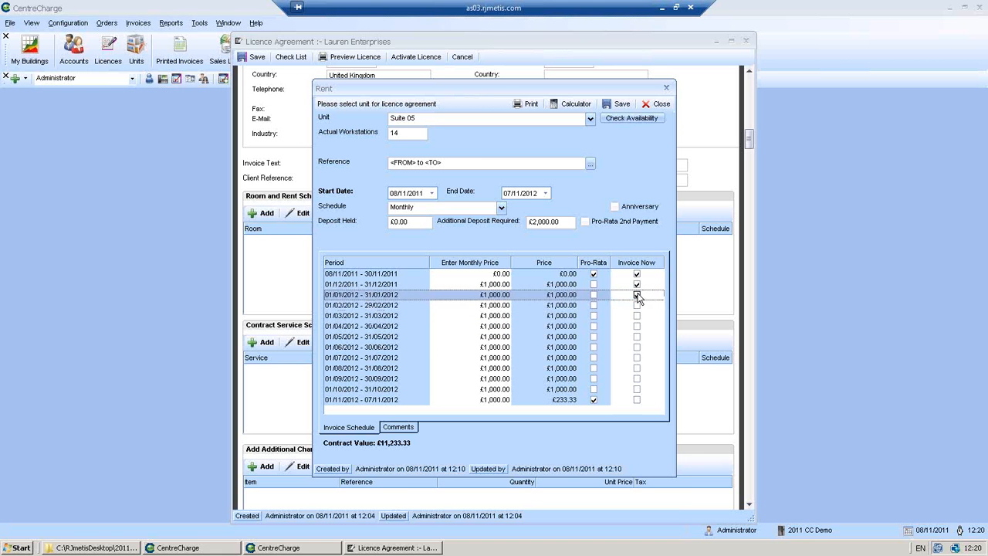
left_click(636, 284)
left_click(637, 284)
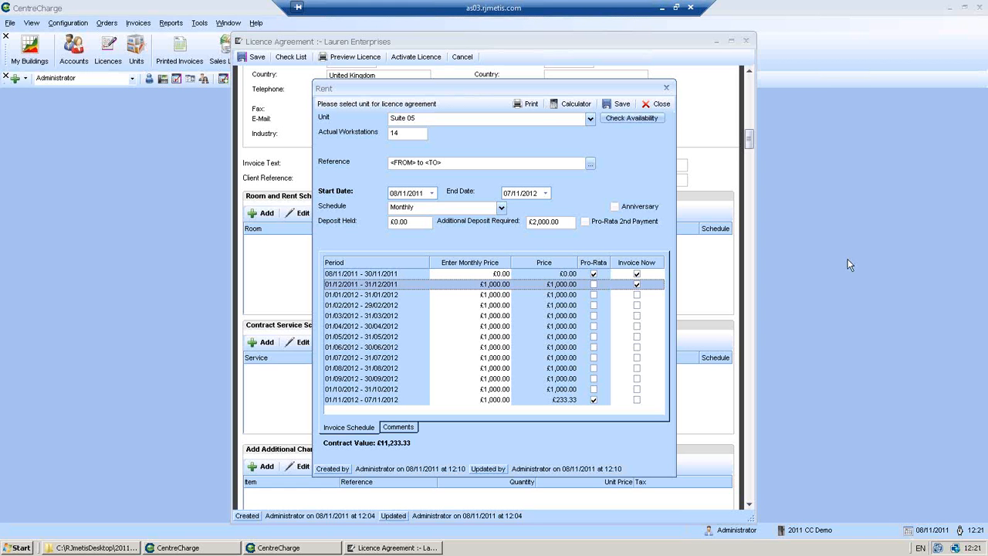
left_click(616, 110)
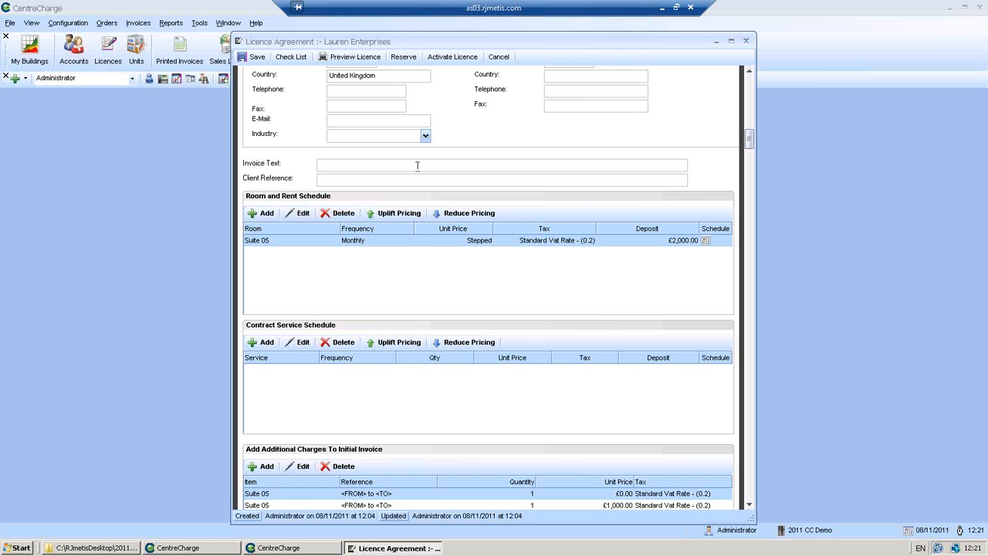
Add Suite 06 as a second room at £1,000 monthly with £2,000 deposit
left_click(264, 214)
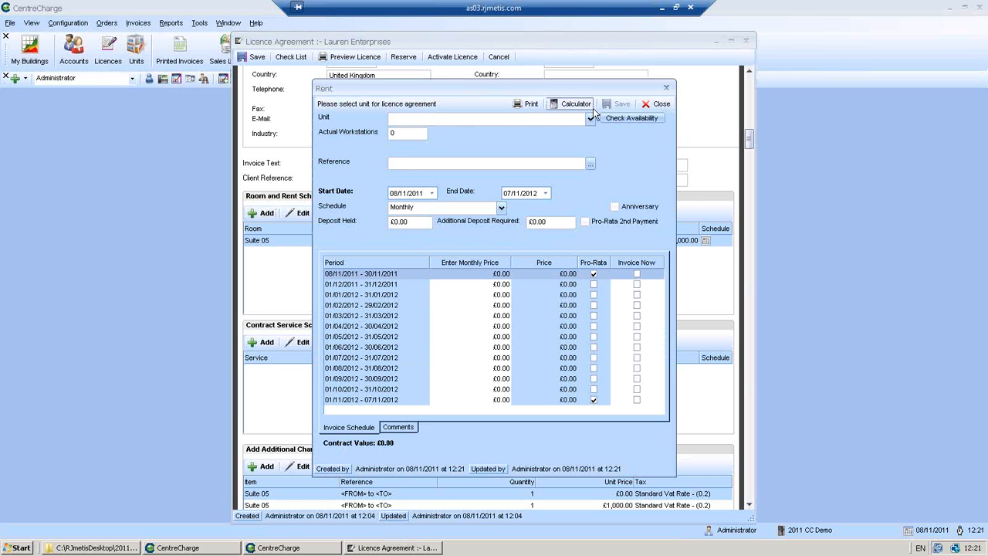
left_click(591, 120)
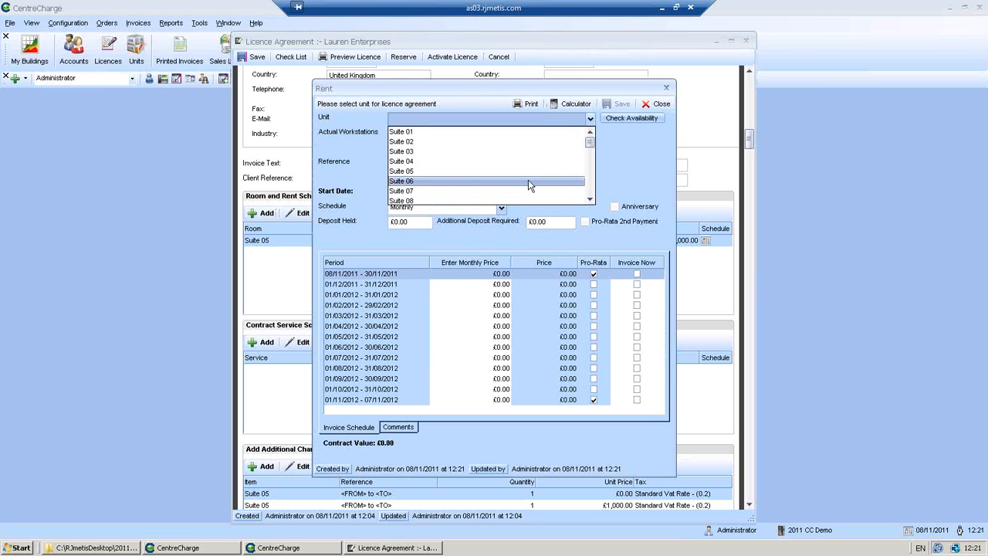
left_click(530, 182)
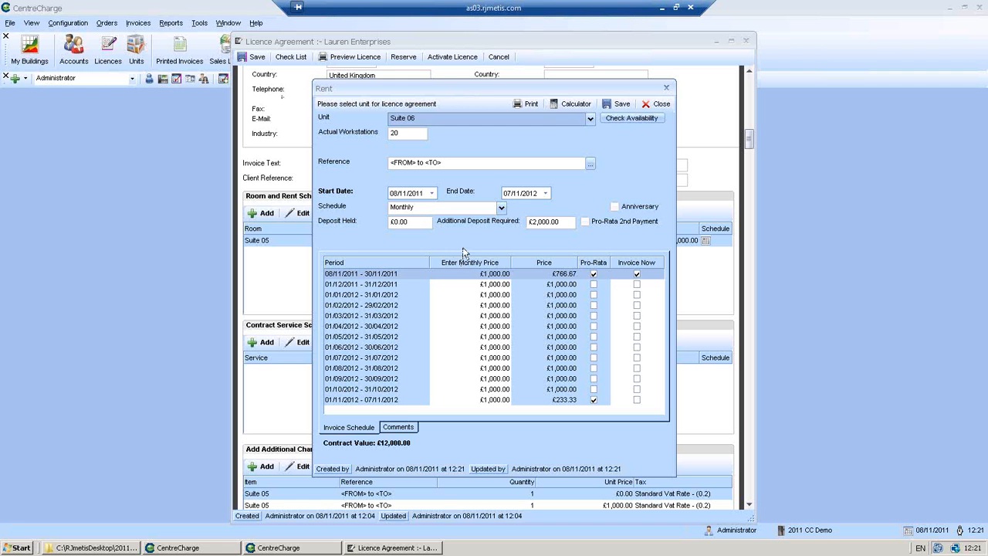
left_click(622, 104)
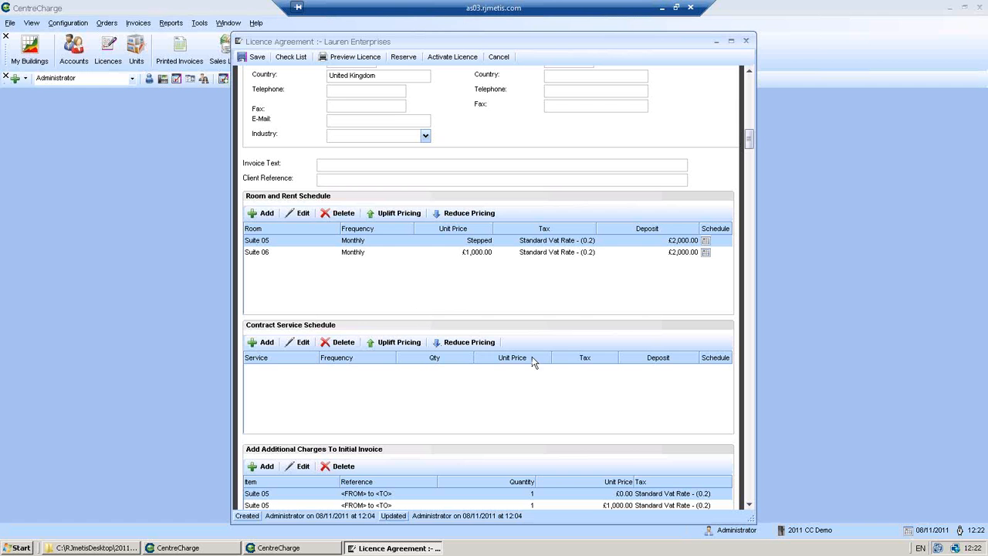
Add a new contract service and choose Broadband Rental
left_click(749, 507)
left_click(748, 507)
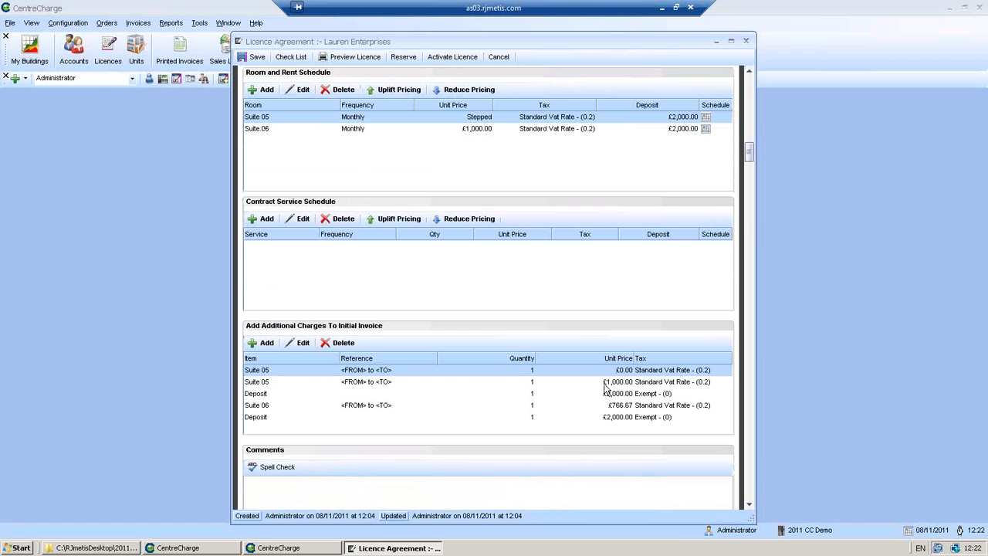
left_click(265, 220)
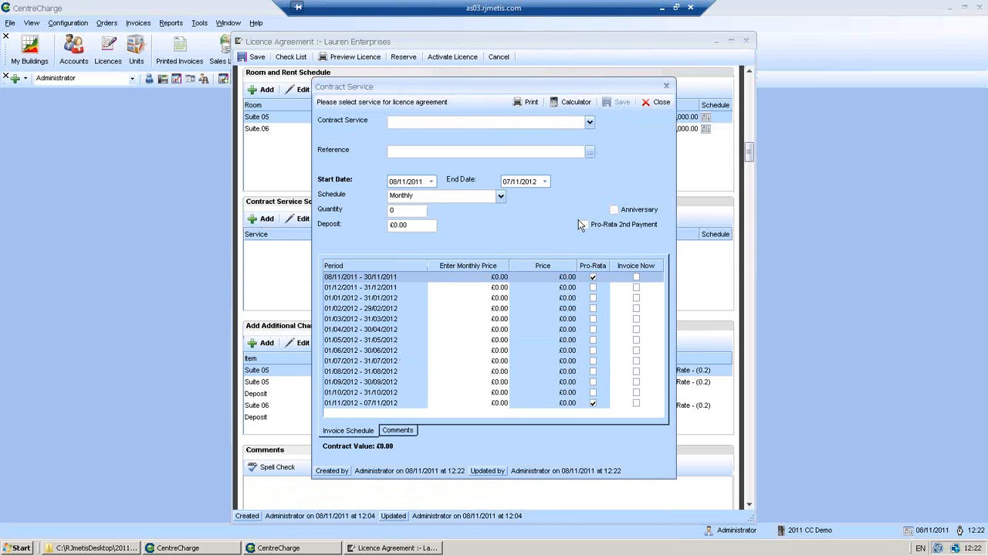
left_click(590, 122)
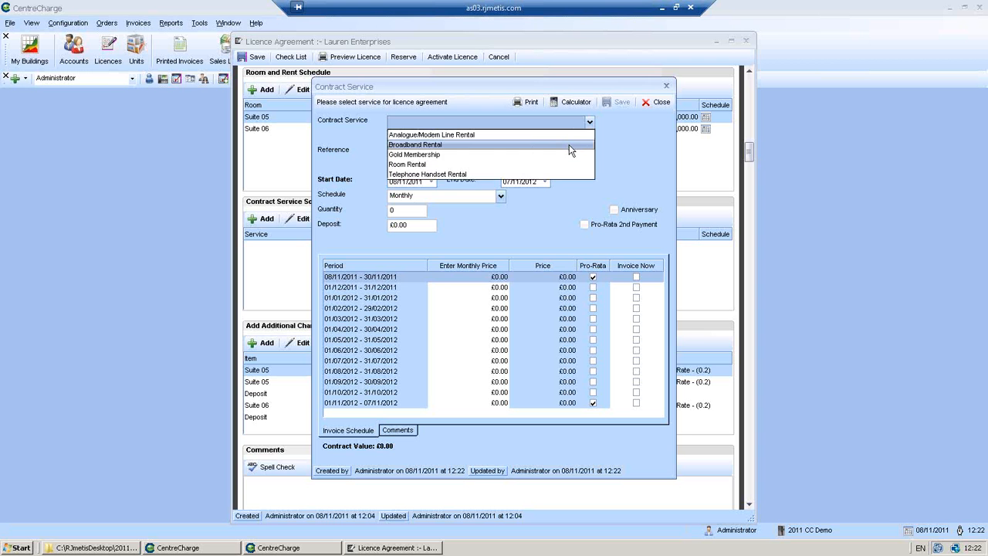
left_click(569, 144)
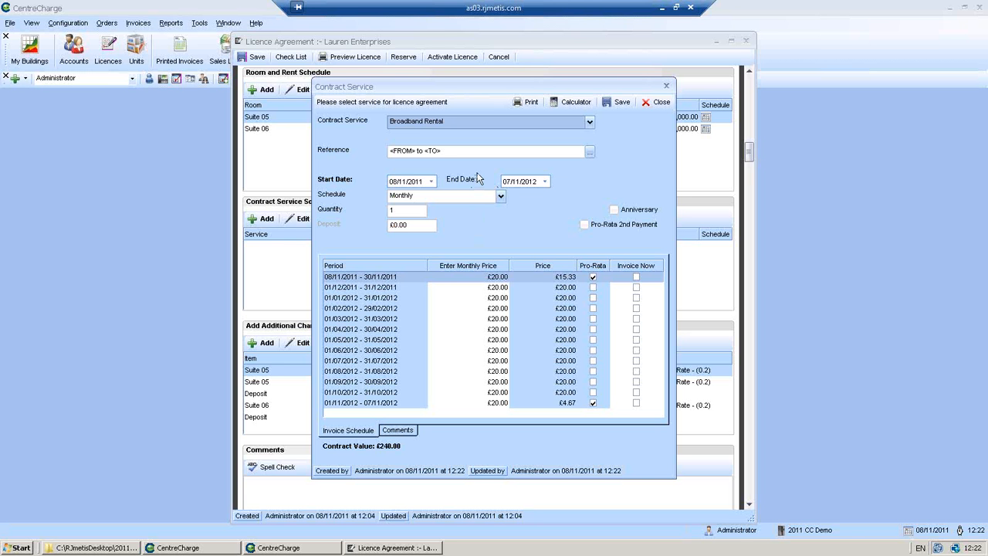
Set quantity 2 and a £50 monthly price, invoice the first period now, and save
left_click(406, 209)
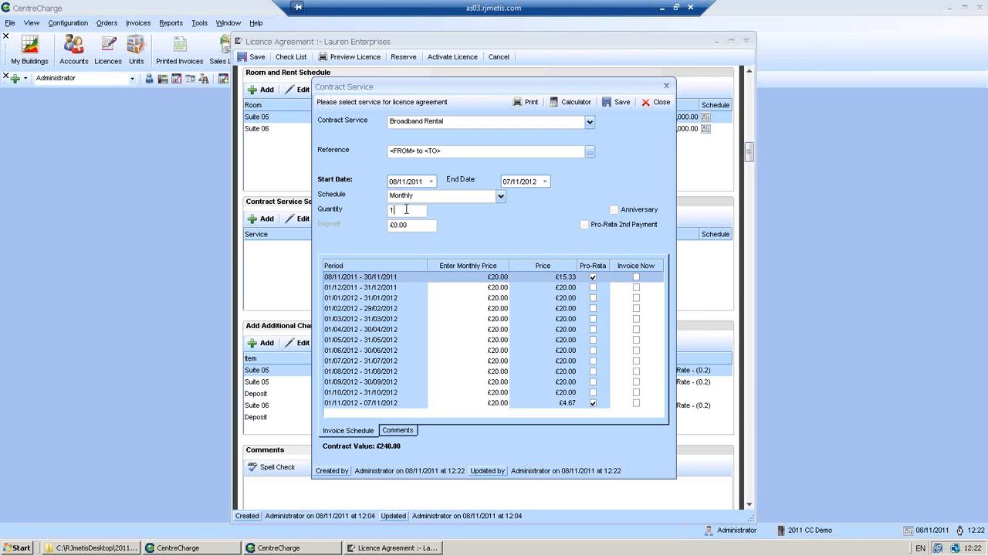
double_click(406, 209)
type("2")
left_click(503, 278)
type("50")
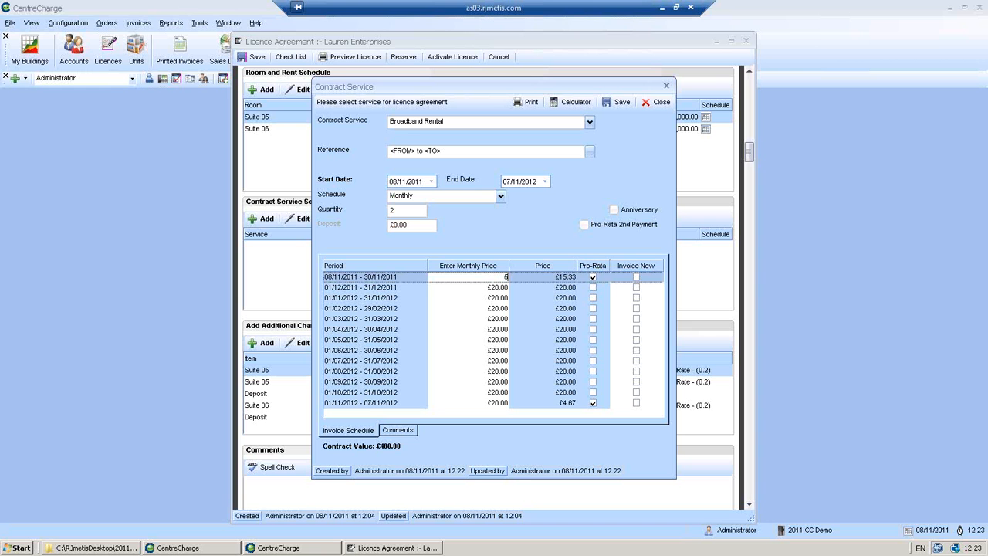
key("Return")
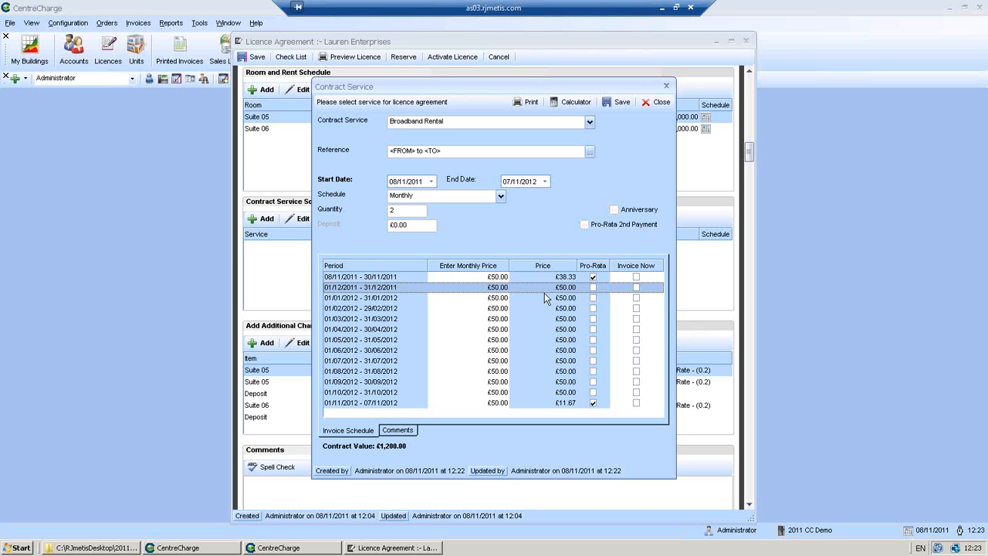
left_click(634, 277)
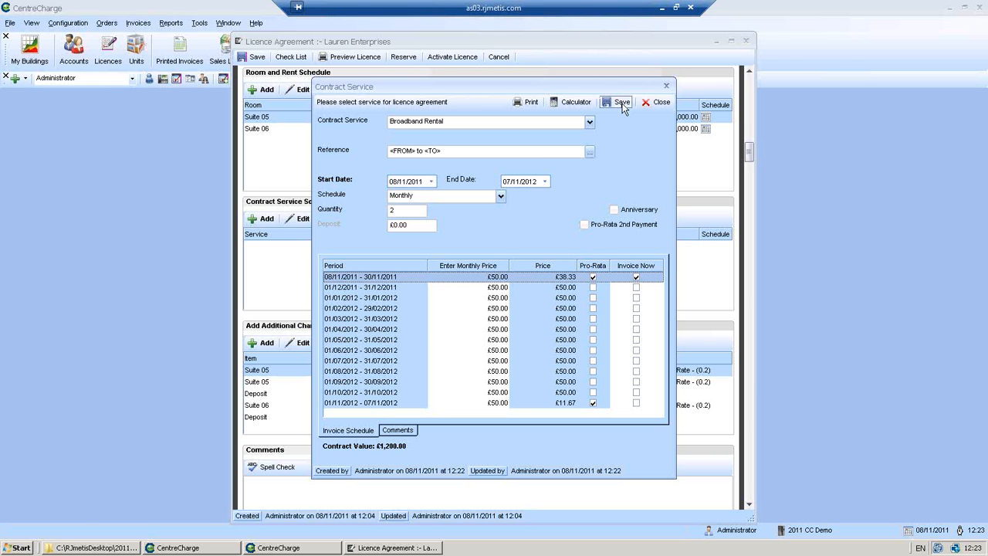
left_click(620, 102)
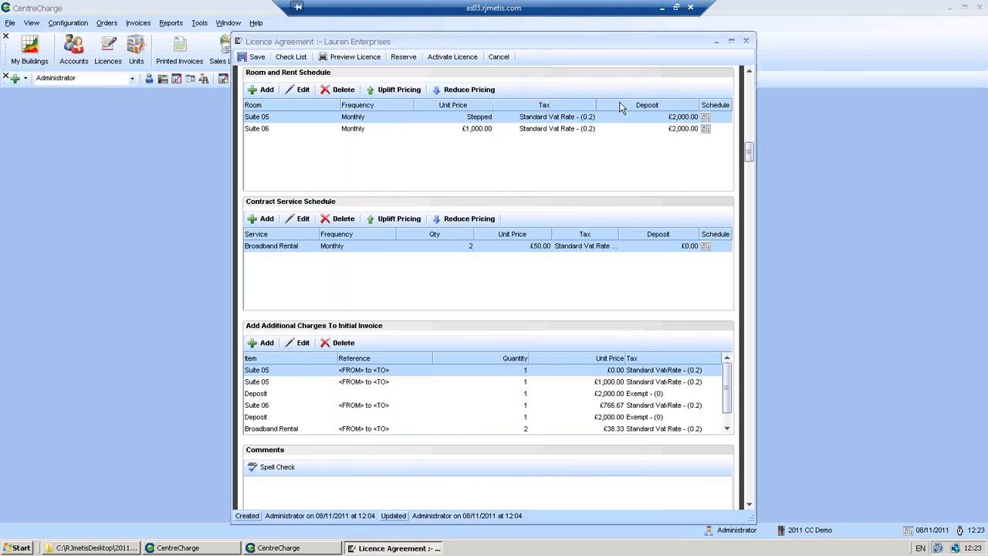
Add Telephone Handset Rental with quantity 25 at £29.95 monthly, first period invoiced now
left_click(253, 220)
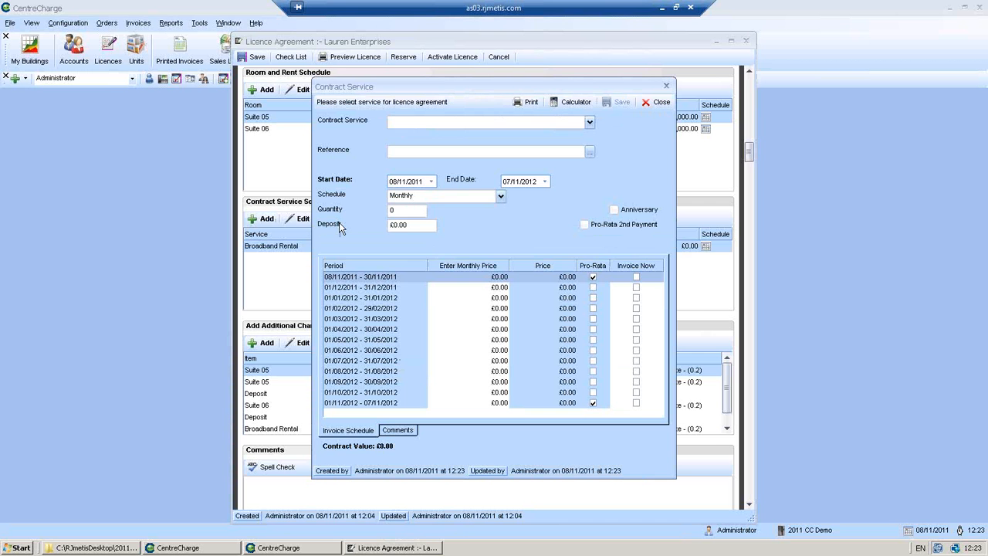
left_click(589, 123)
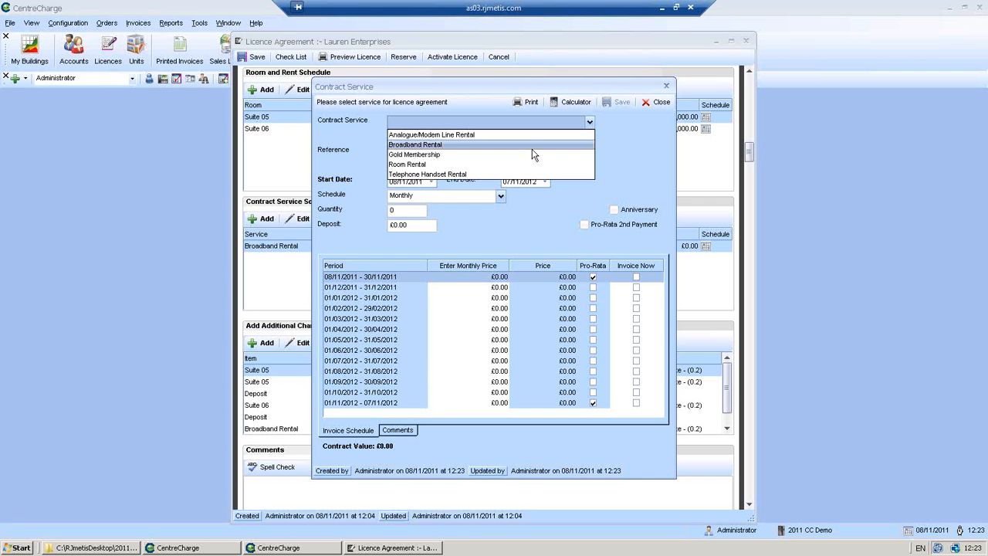
left_click(506, 174)
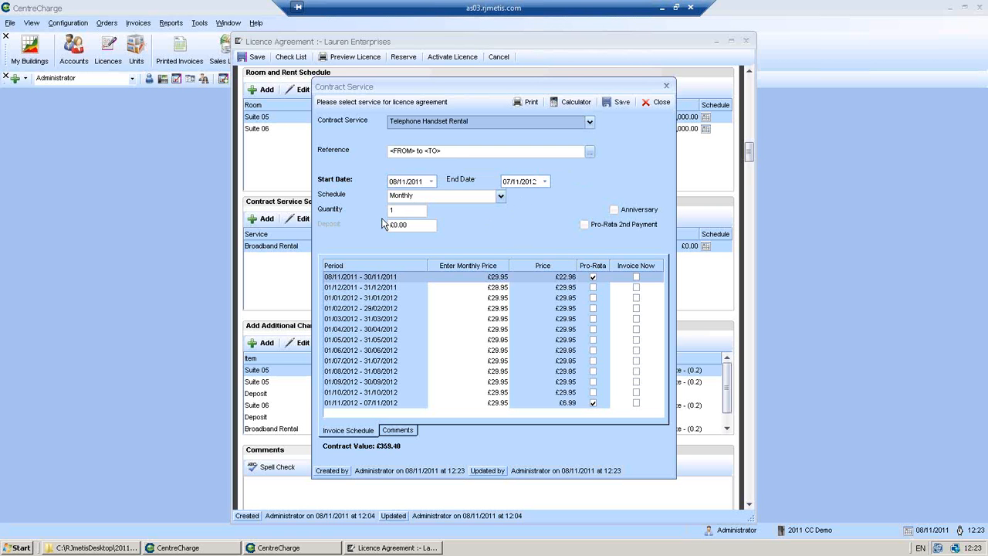
left_click(410, 211)
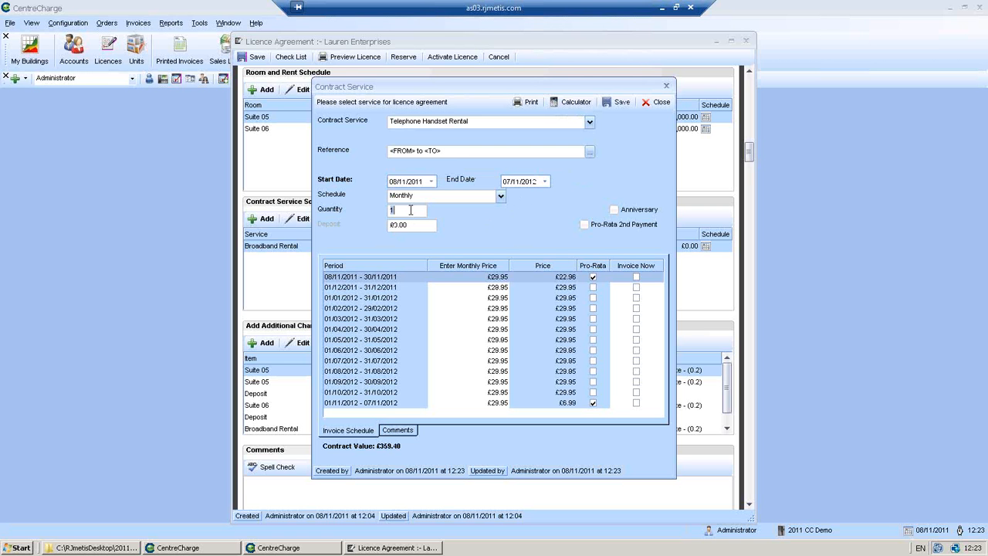
key("BackSpace")
type("25")
left_click(636, 277)
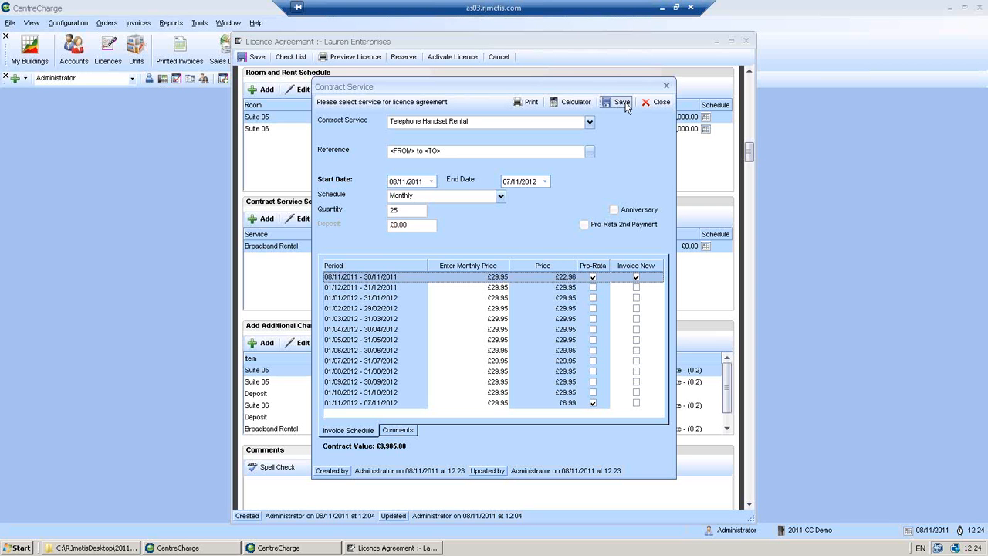
left_click(624, 105)
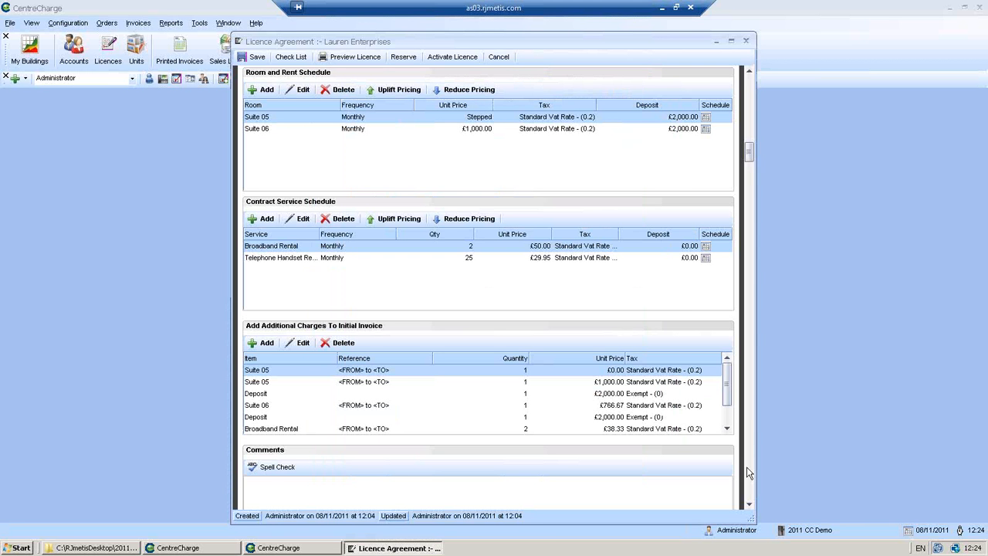
left_click(748, 505)
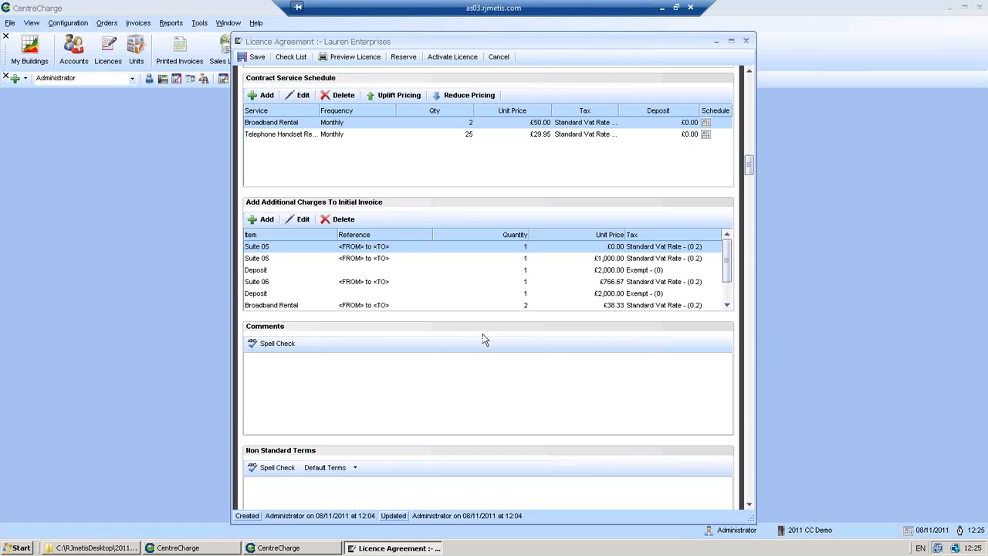
left_click(726, 305)
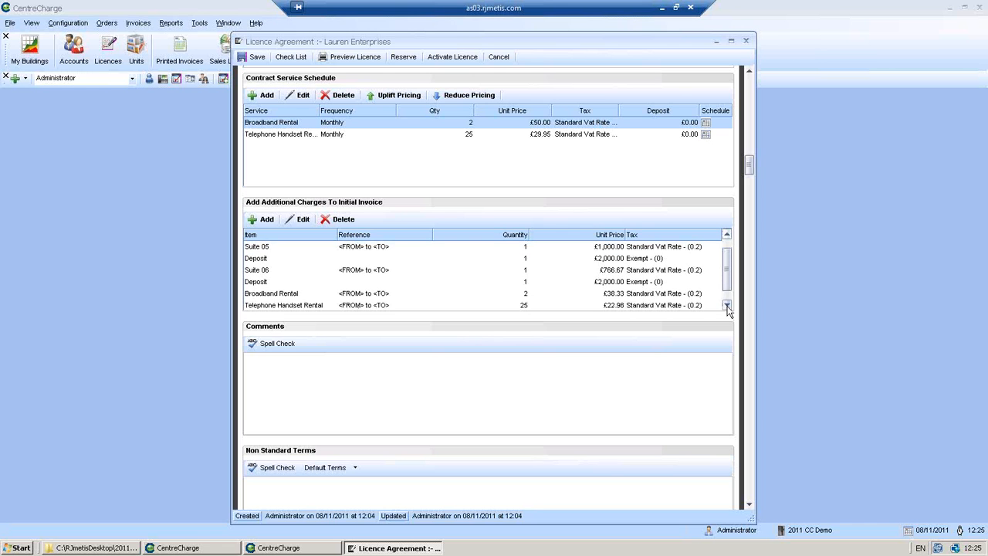
left_click(726, 305)
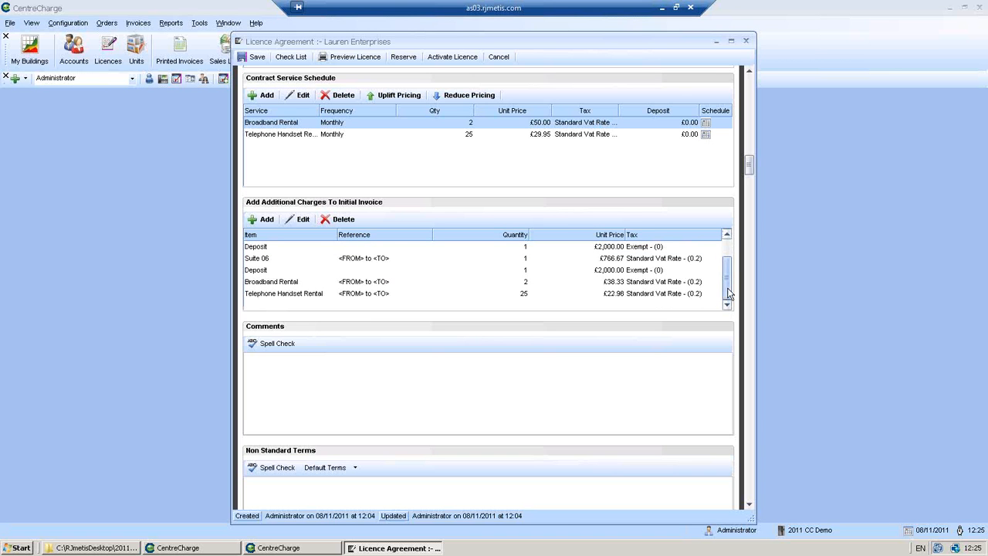
left_click_drag(725, 286, 723, 267)
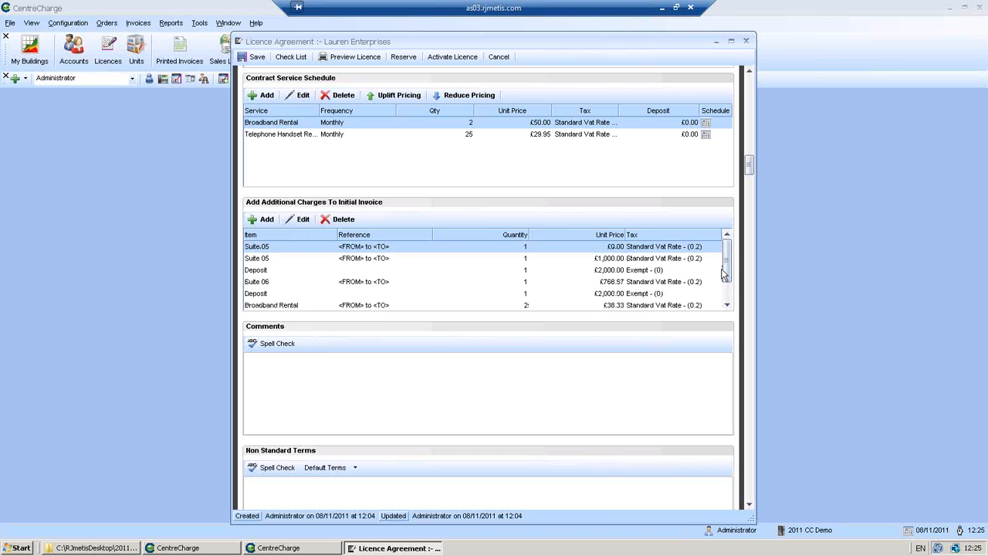
Add a Building Work initial charge with reference 'Room set up'
left_click(265, 220)
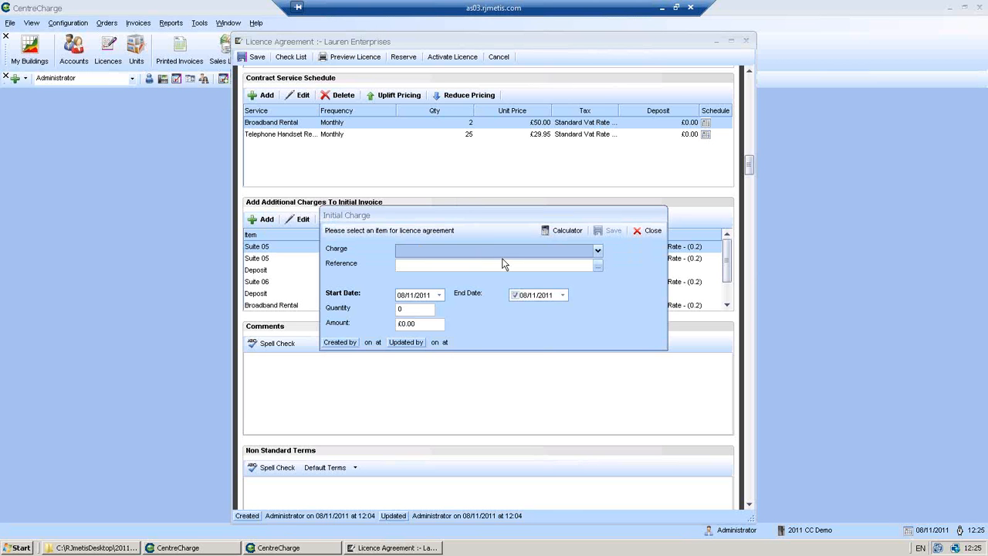
left_click(499, 252)
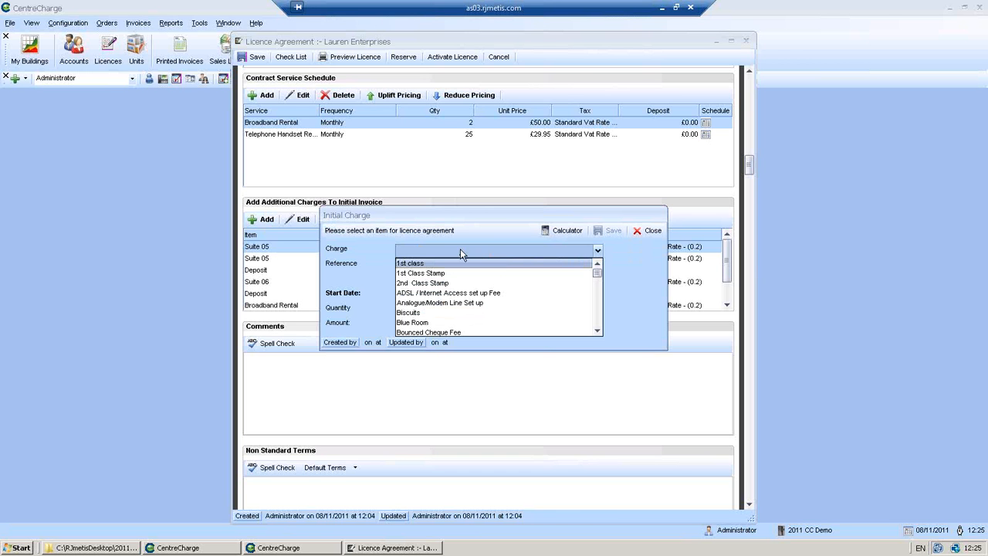
left_click_drag(597, 275, 597, 277)
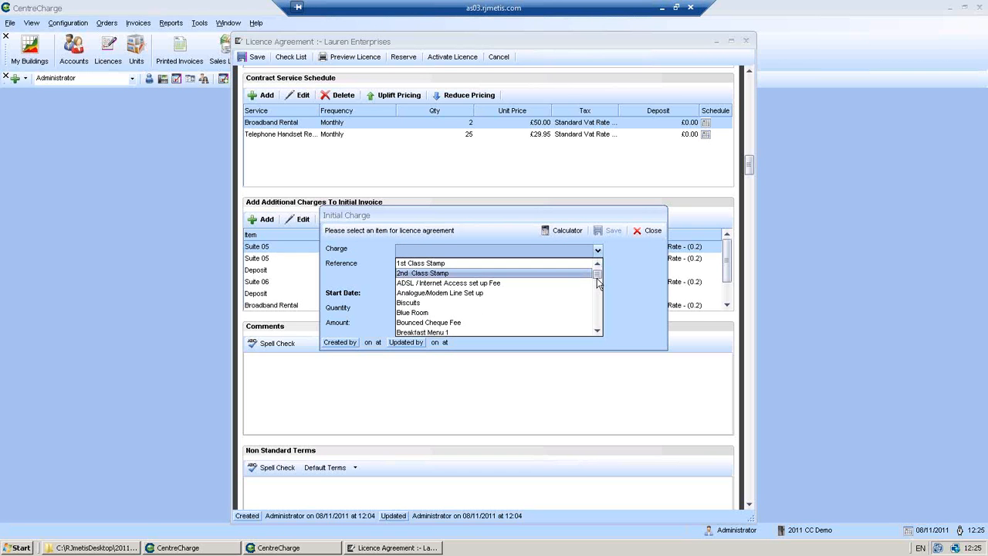
scroll(599, 332, "down", 1)
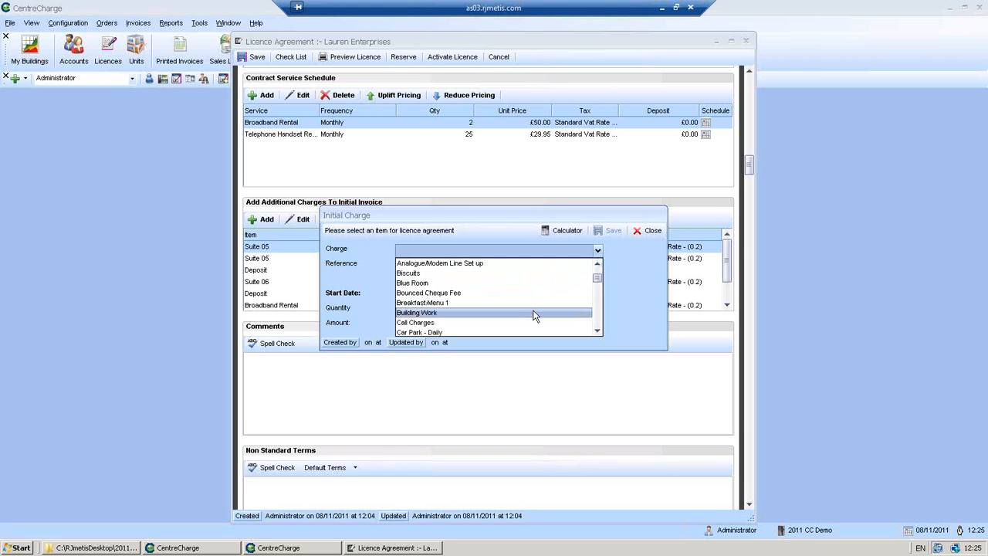
left_click(528, 313)
left_click(479, 264)
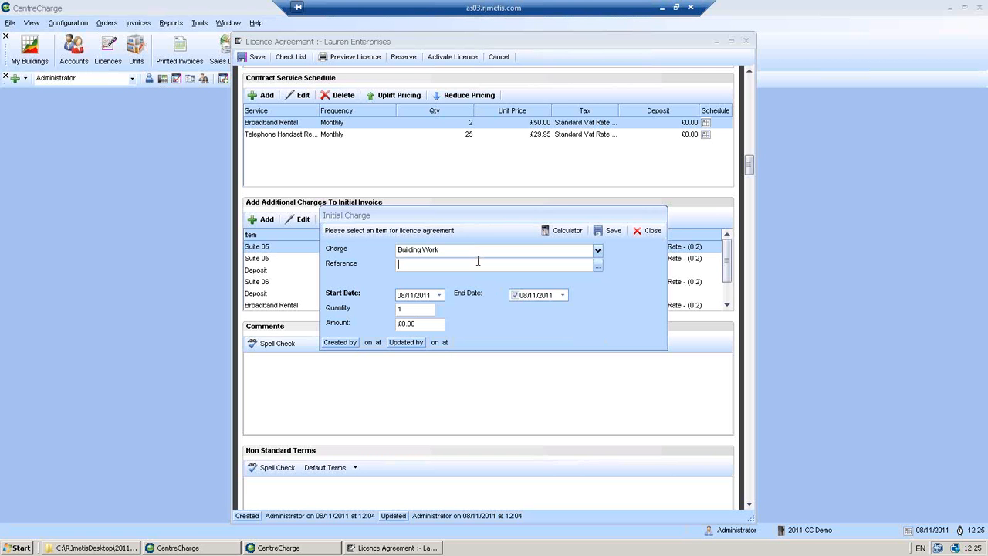
type("Room ser")
key("BackSpace")
type("t up")
Set the charge's quantity to 2 and amount to 100, then save it
left_click(416, 309)
key("BackSpace")
type("2")
key("Tab")
type("100")
left_click(609, 234)
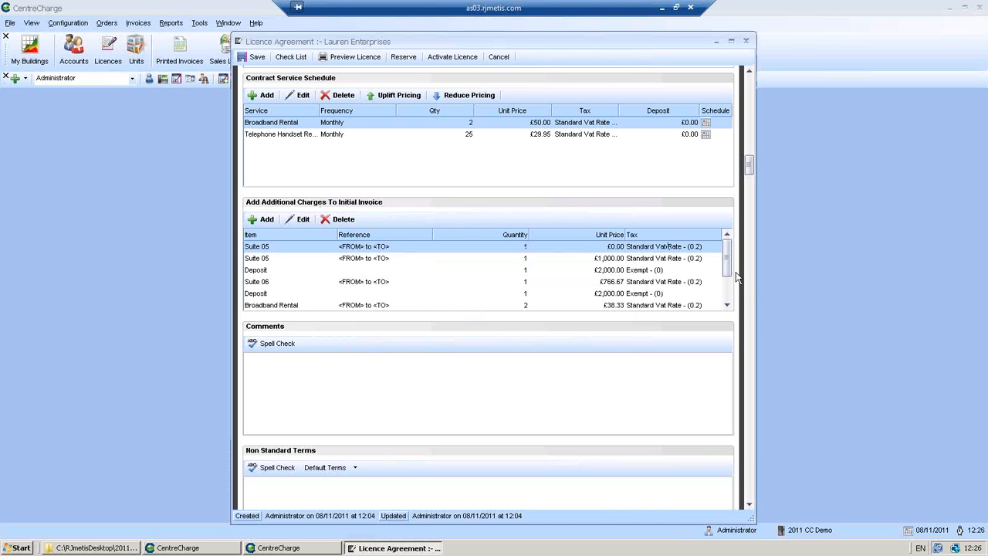
Select the Building Work row in Additional Charges, then return to the local desktop
left_click_drag(727, 263, 728, 279)
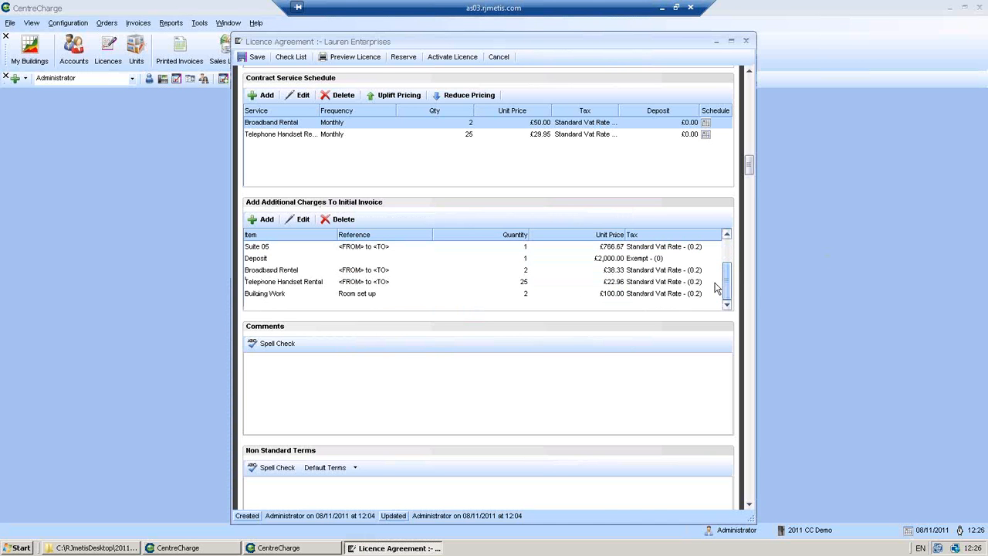
left_click(556, 295)
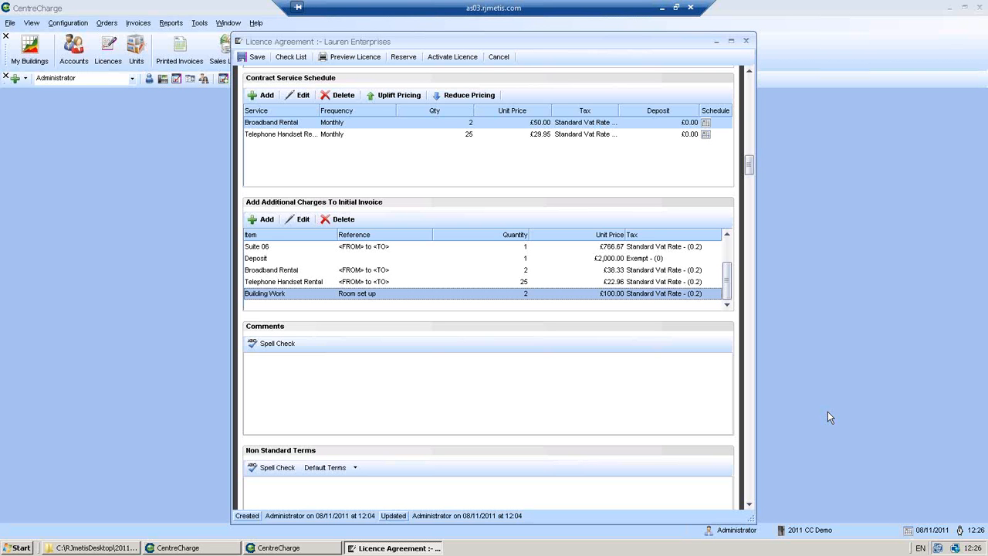
left_click(976, 174)
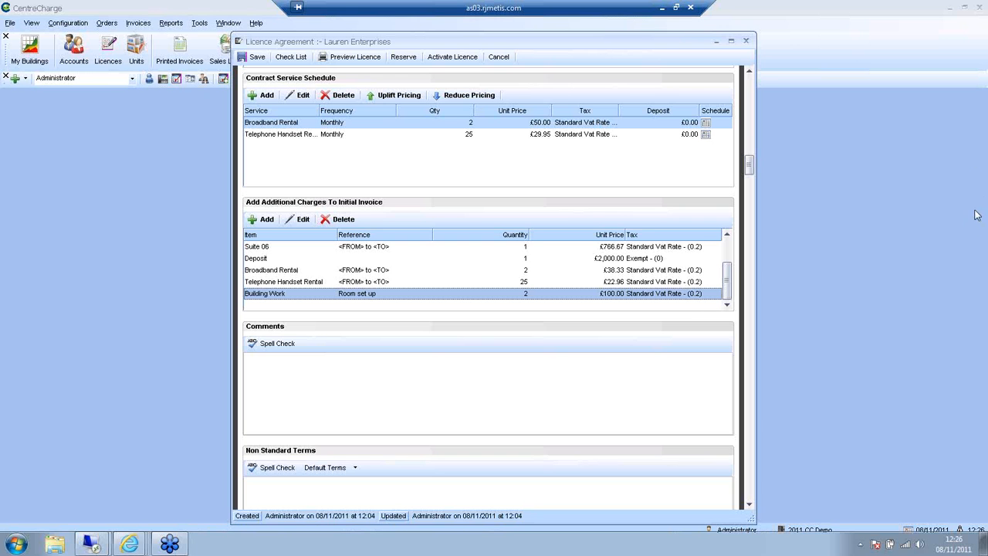
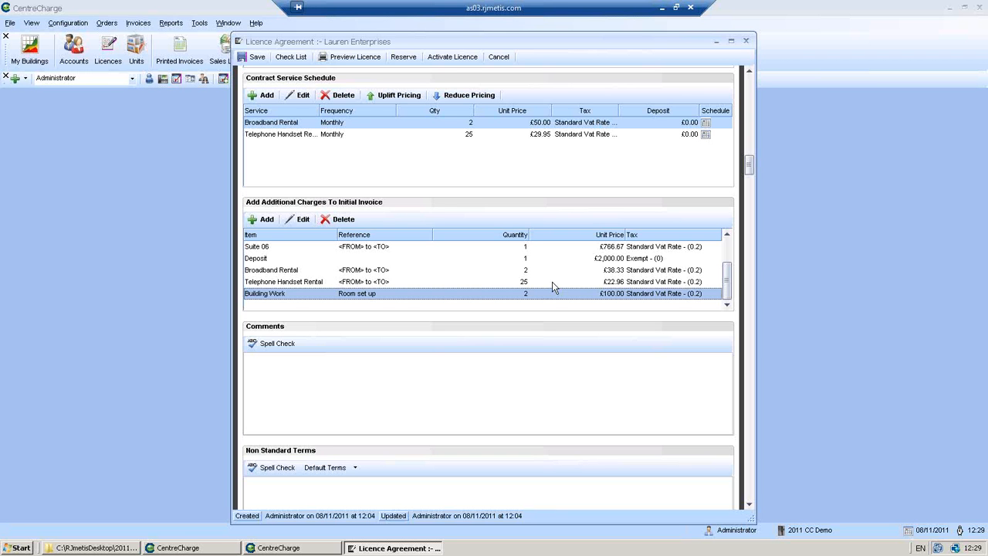
Enter the placeholder text 'lhsdiofhjpdjgfpdfojg' in the licence agreement's Comments box
left_click(499, 363)
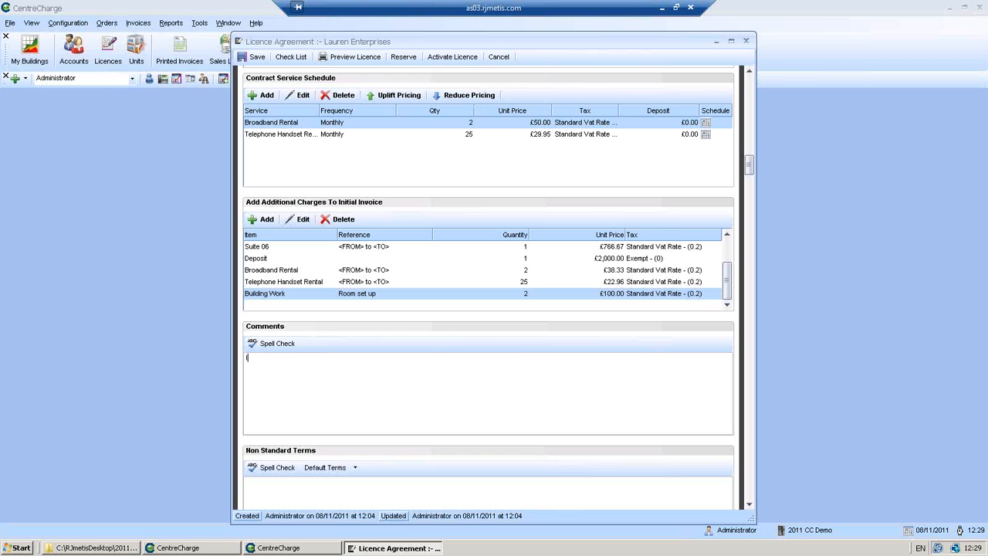
type("lhsdiofhjpdjgfpdfojg")
left_click(749, 505)
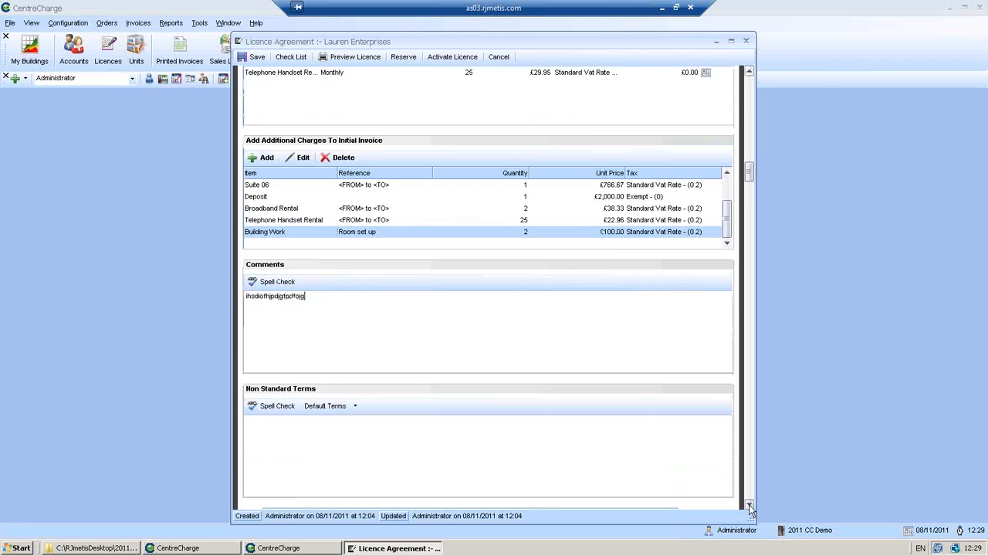
left_click(748, 504)
left_click(568, 370)
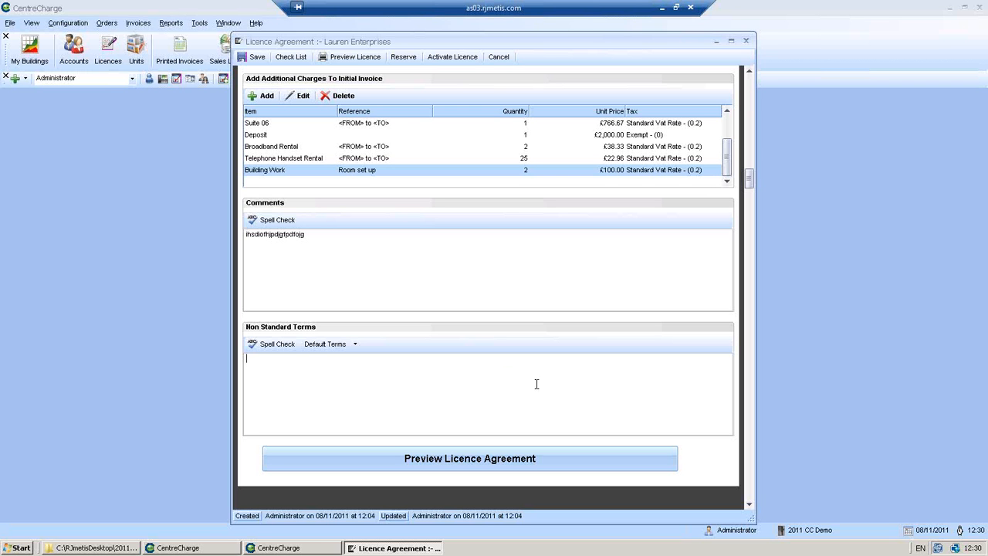
Add a placeholder line and the '5 Hours Free Meeting Rooms for 3 Months' term on its own line
type("dihodgjopdfgj")
left_click(344, 348)
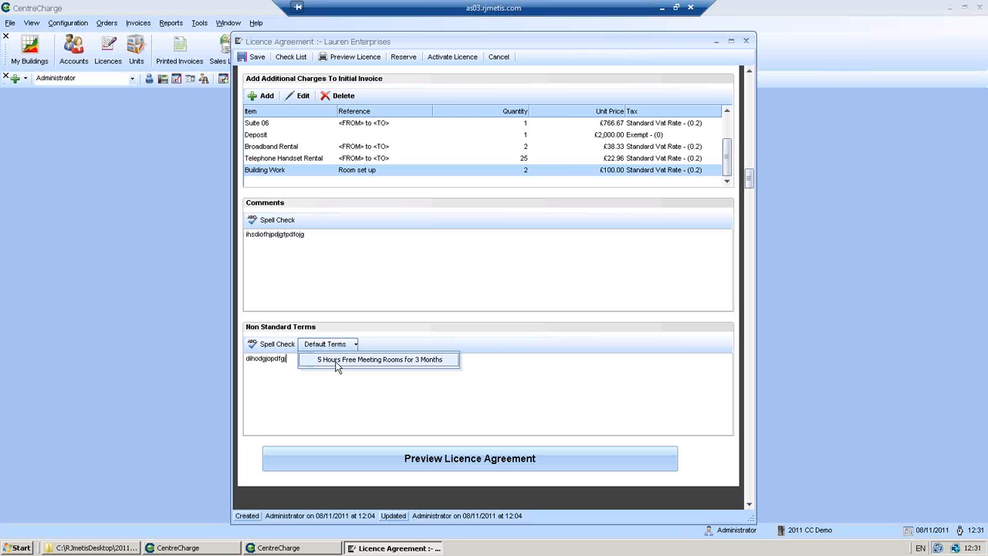
left_click(336, 360)
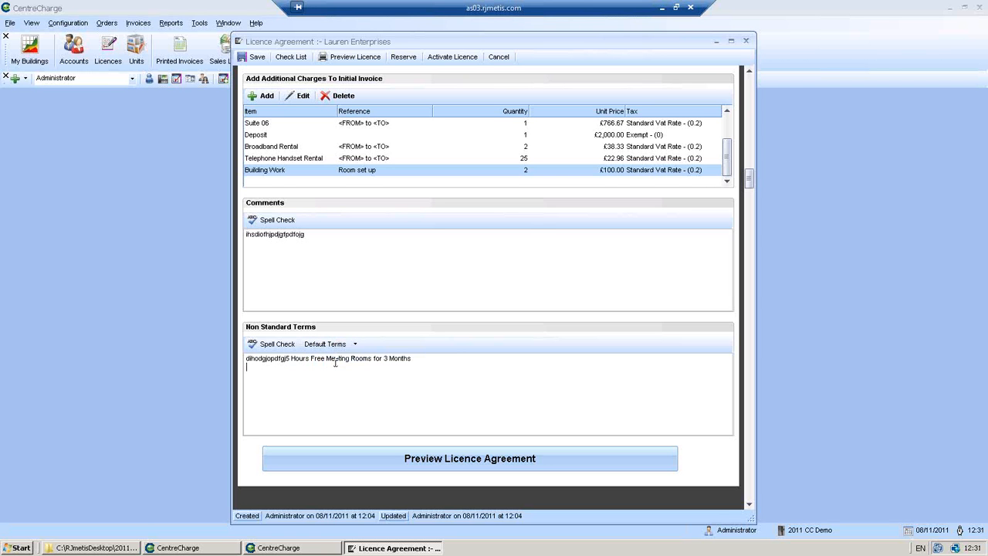
left_click(287, 359)
key("Return")
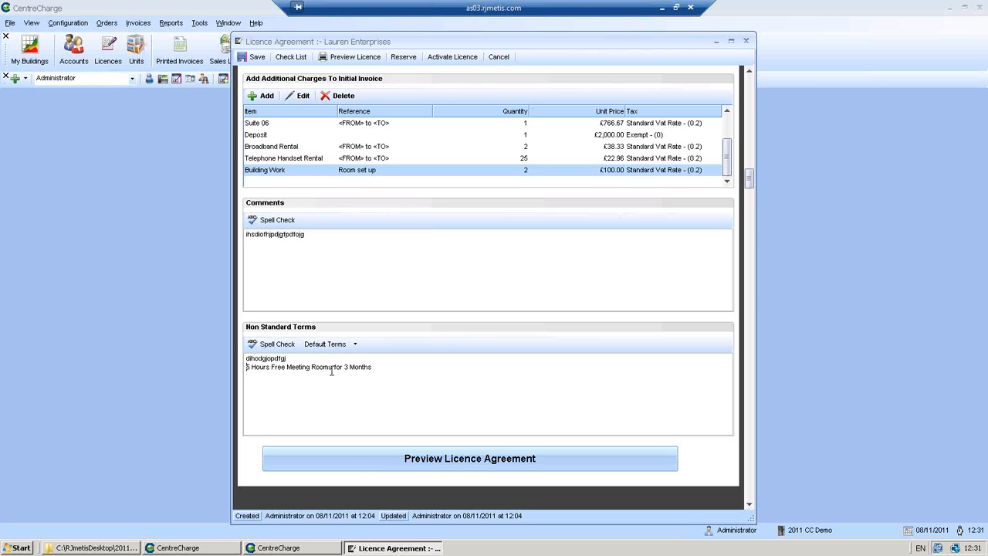
left_click(351, 460)
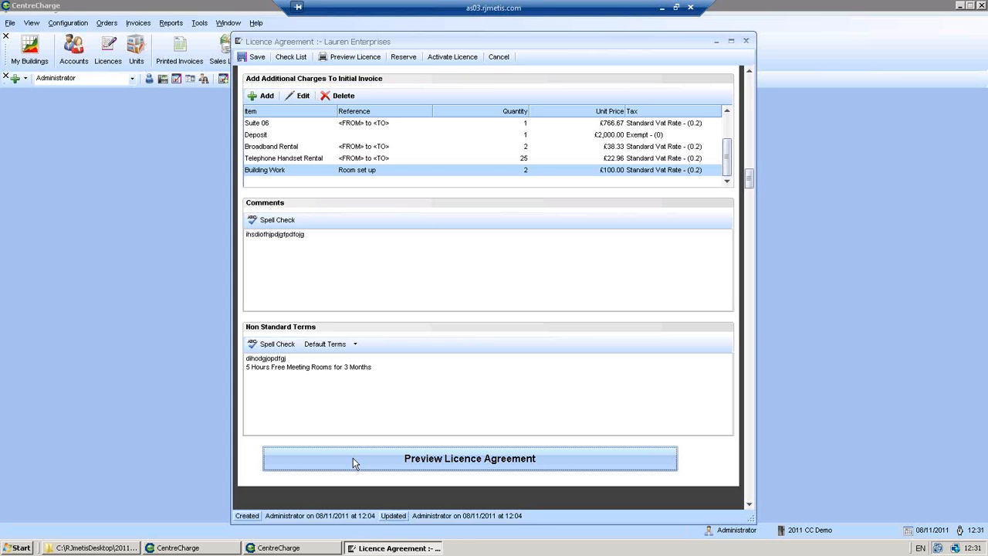
Generate the licence agreement preview and scroll through the document
left_click(353, 461)
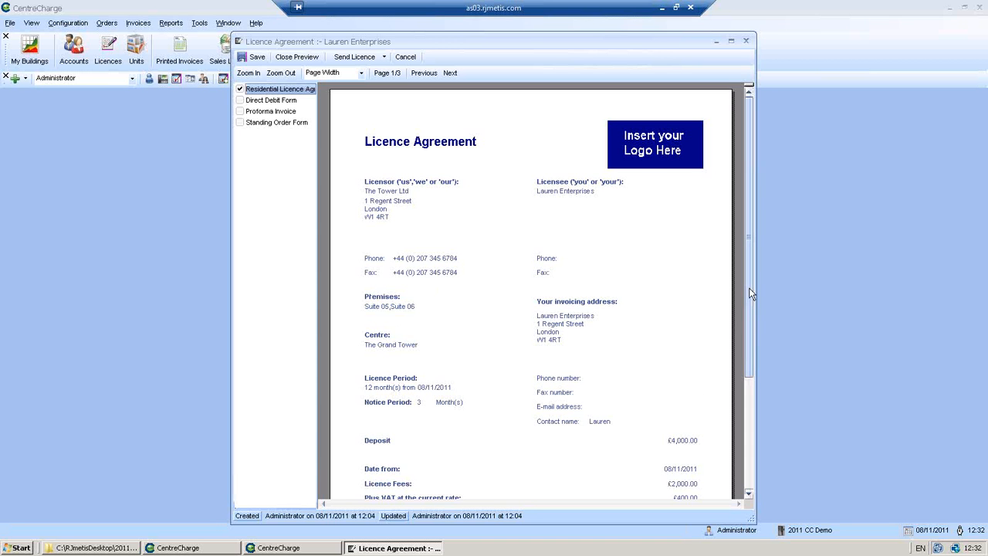
mouse_move(751, 294)
left_mouse_down()
mouse_move(745, 365)
mouse_move(746, 256)
left_mouse_up()
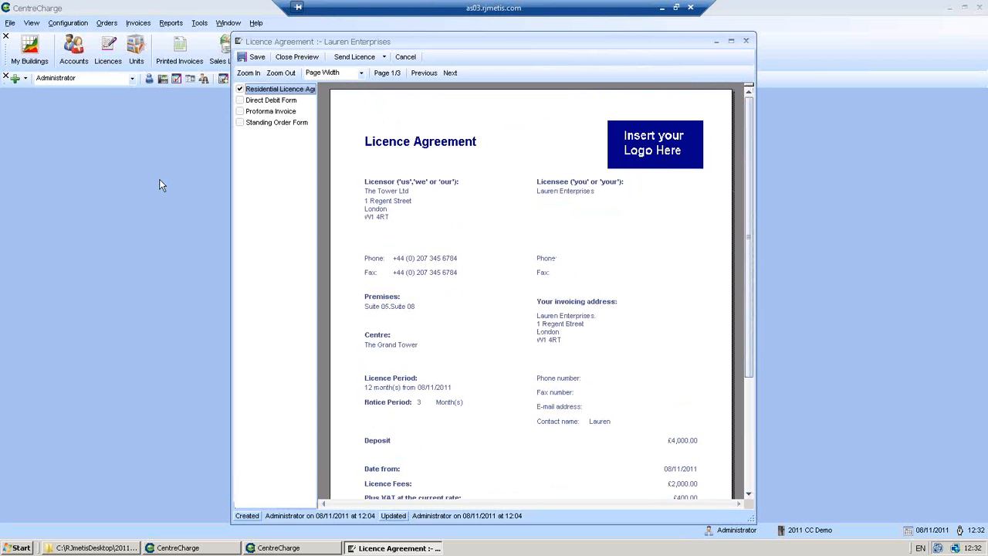
Tick Proforma Invoice so it is included with the licence agreement
left_click(240, 111)
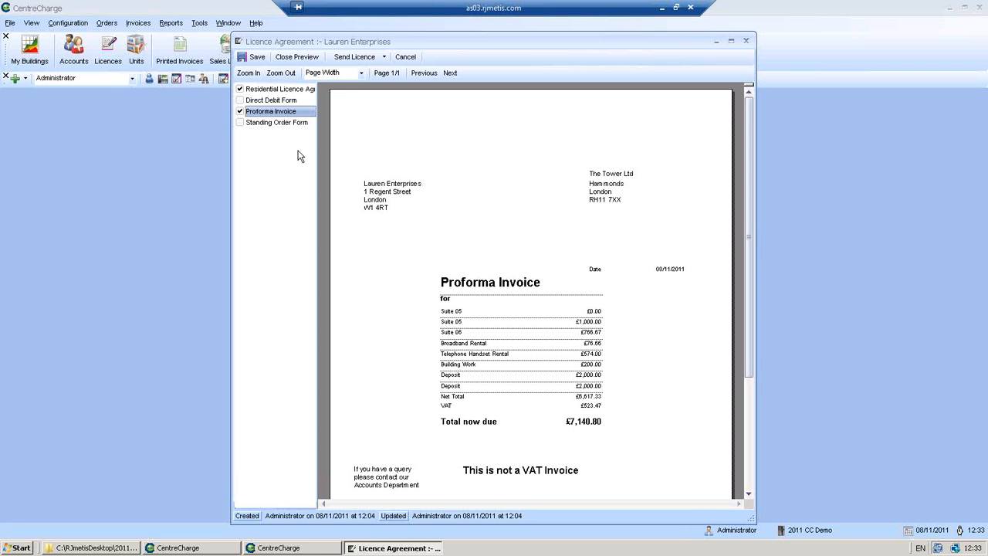
left_click(357, 60)
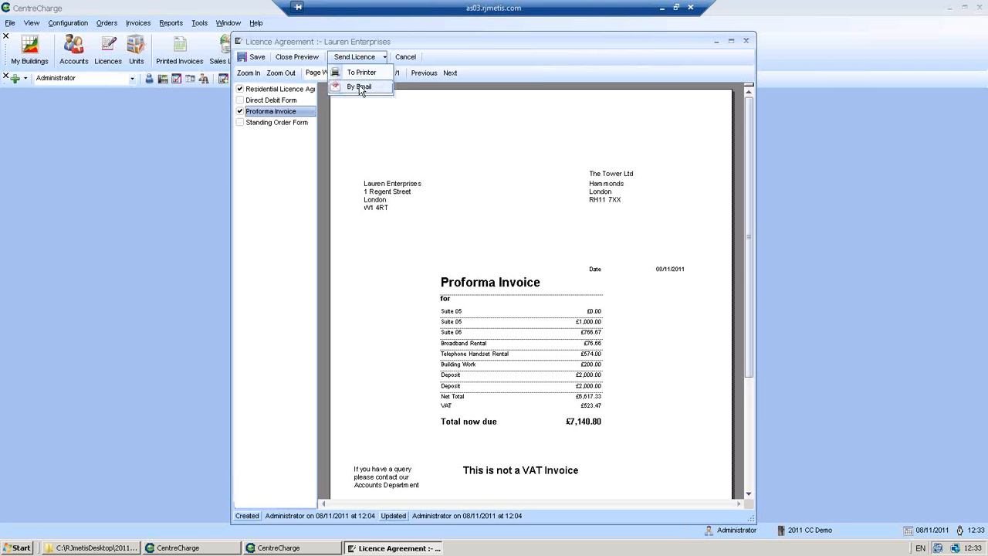
Send the licence documents by email, creating a 'Licence Documentation' draft with both PDFs
left_click(360, 87)
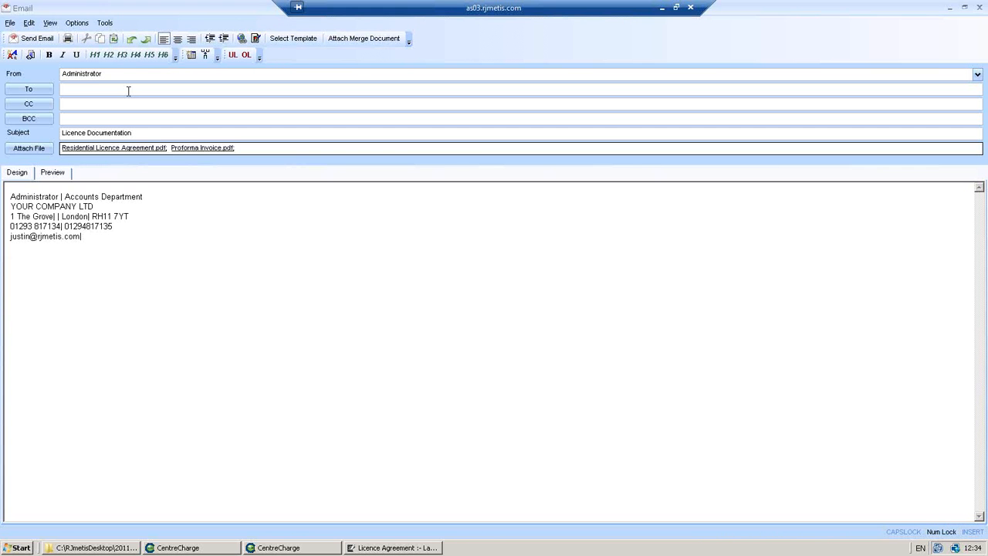
Enter the recipient's e-mail address in the To field, correcting a mistyped first attempt
left_click_drag(145, 133, 34, 134)
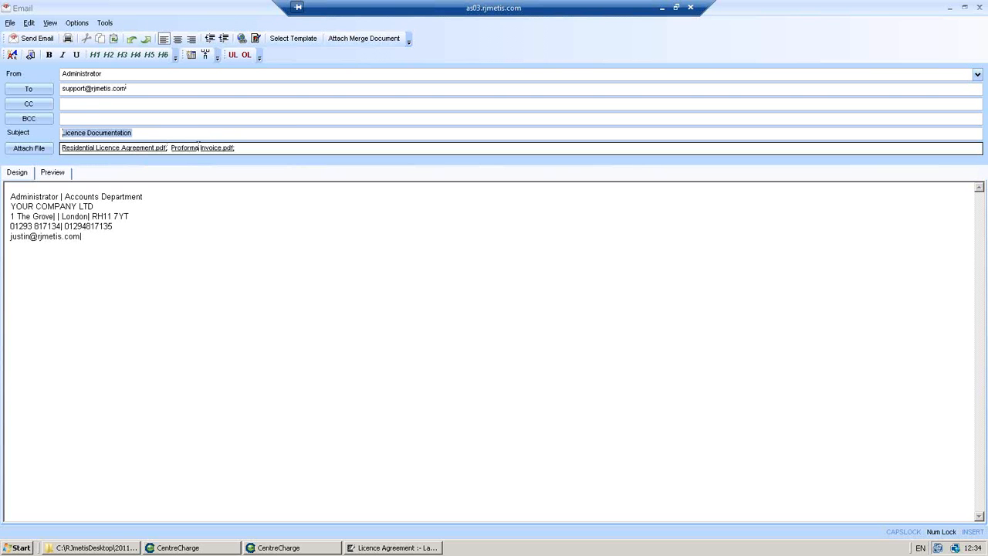
left_click(62, 196)
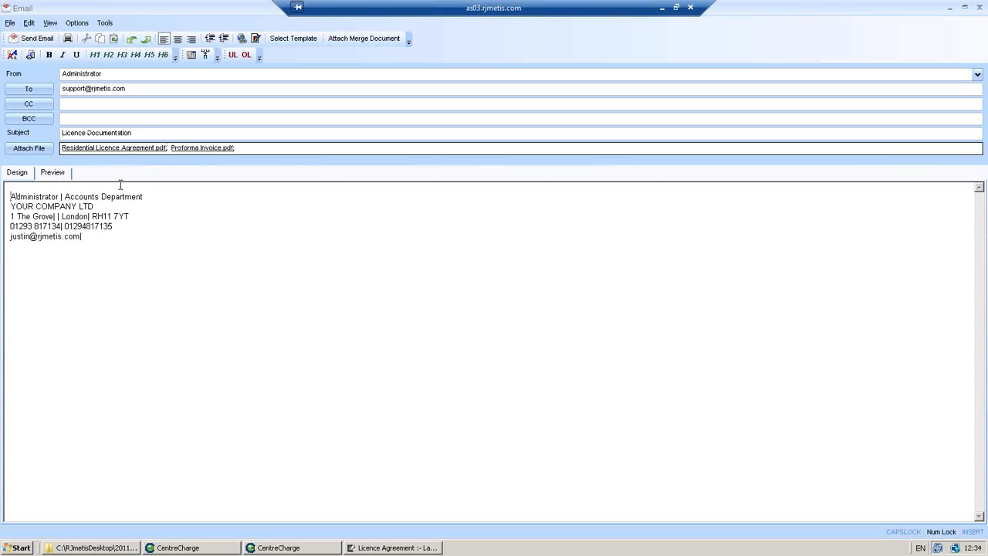
Write a cover note greeting the client about the attached Licence Agreement and Pro Forma invoice, then send
type("Dear L")
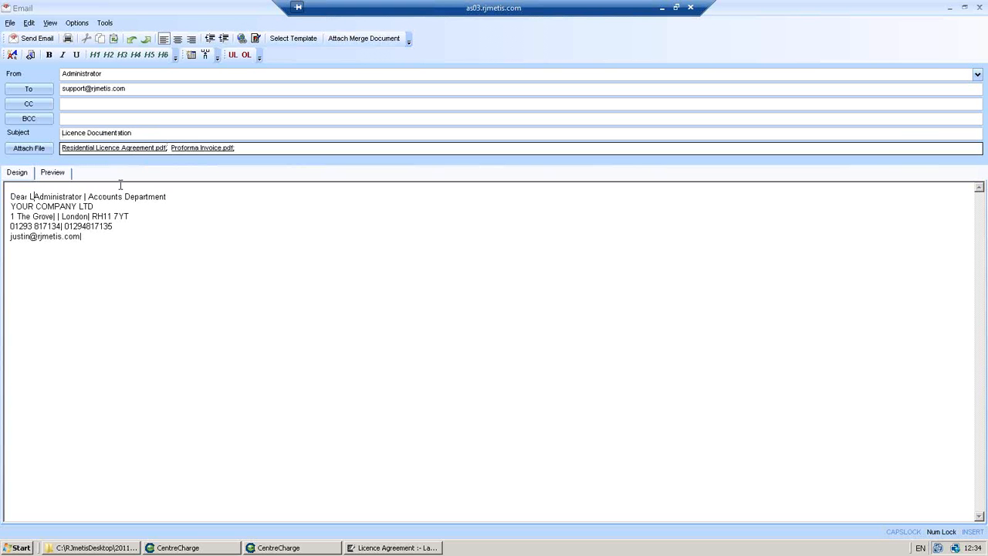
type("auren,")
key("Return")
key("Return")
type("Please ")
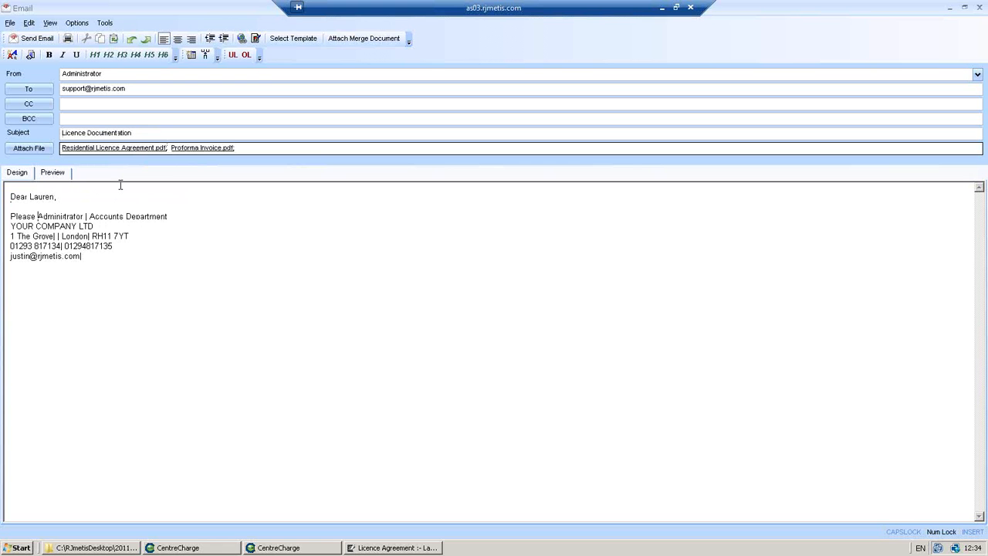
type("fir")
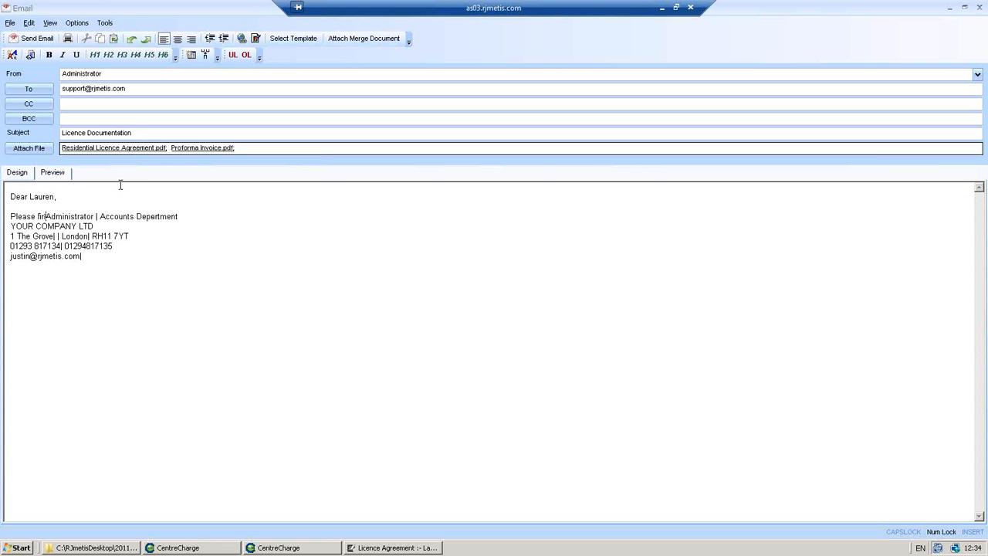
type("nd your Licence ")
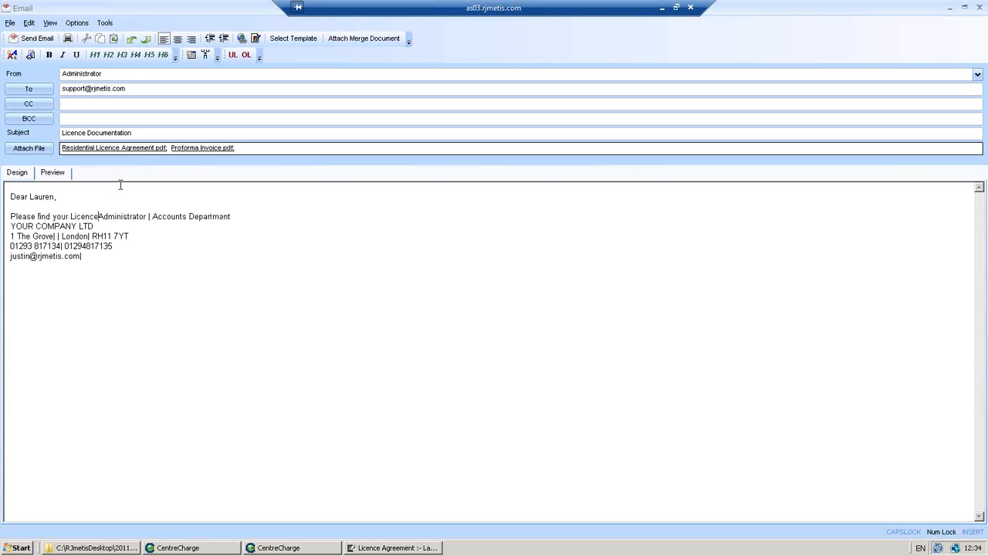
type("Agreement and ")
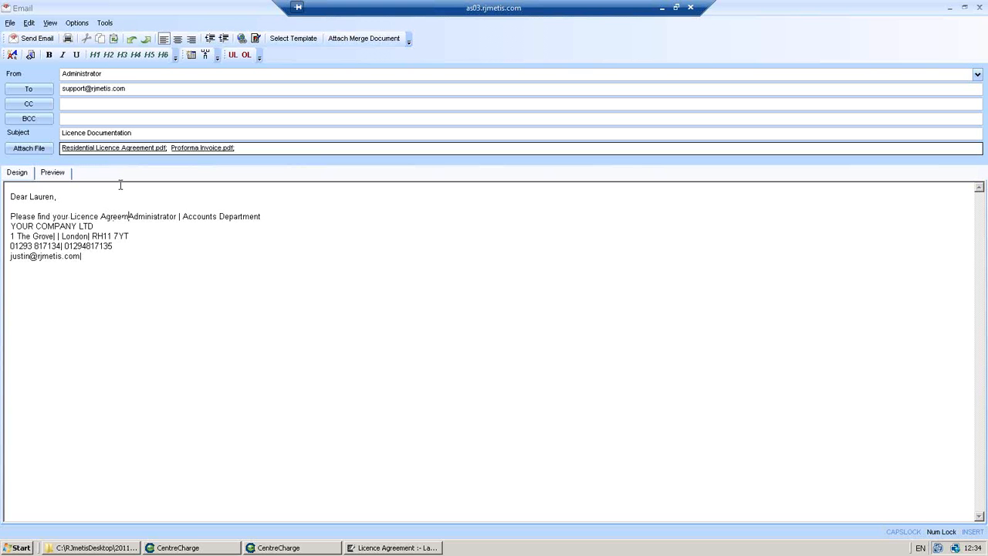
type("Pro Forma ")
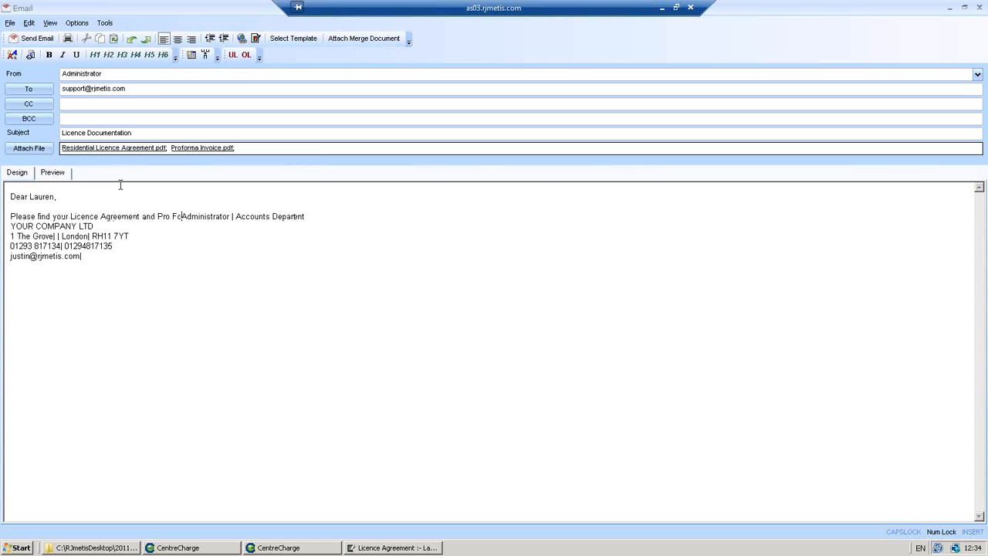
type("invoice attach")
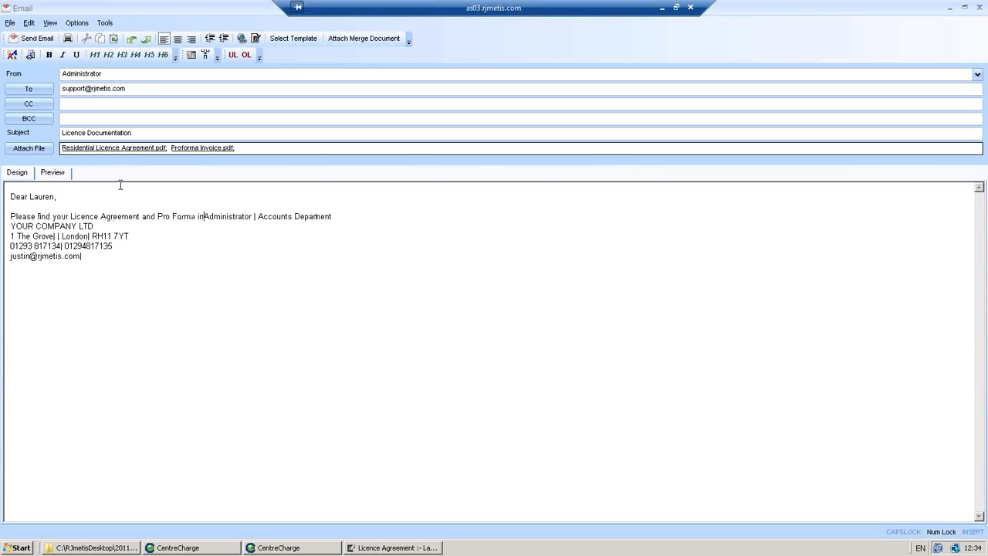
type("ed")
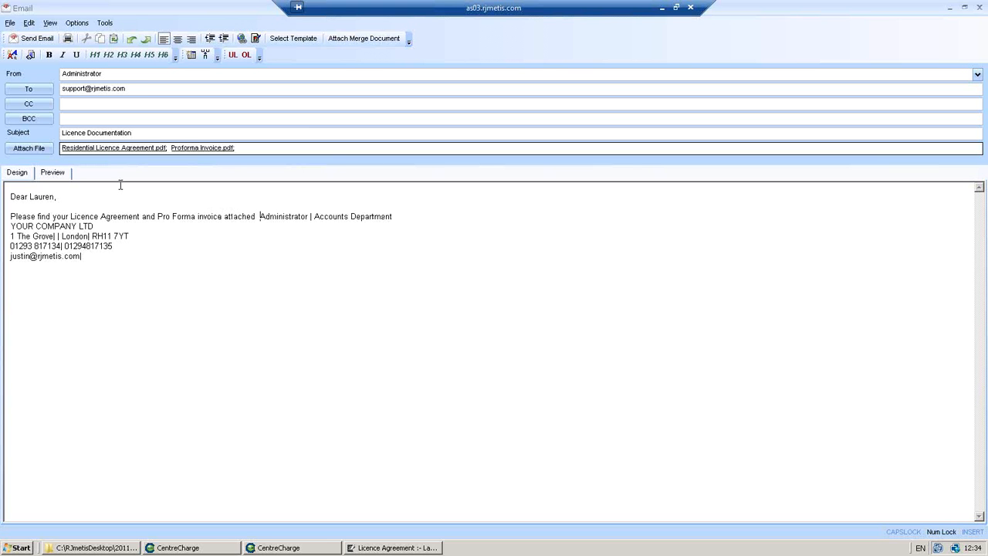
key("Return")
key("Return")
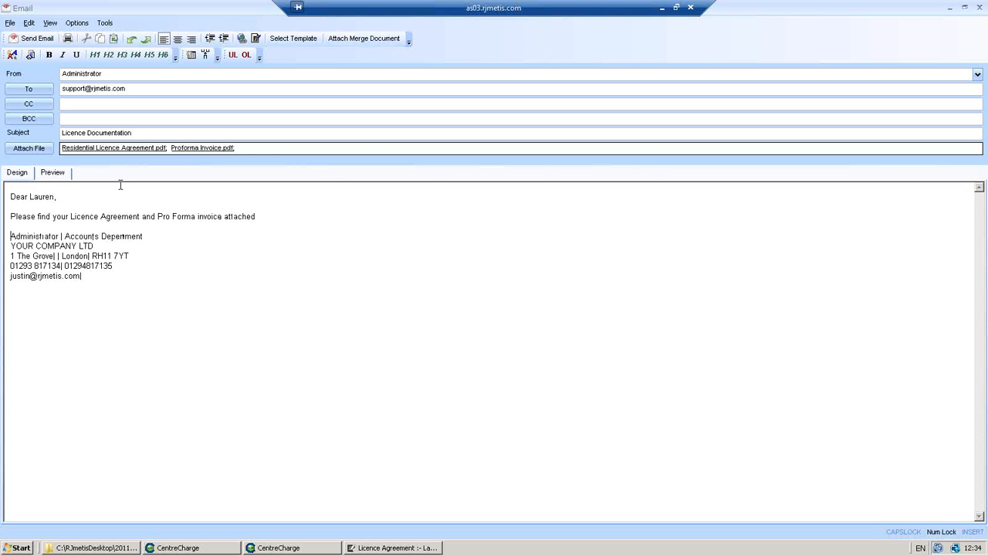
left_click(25, 44)
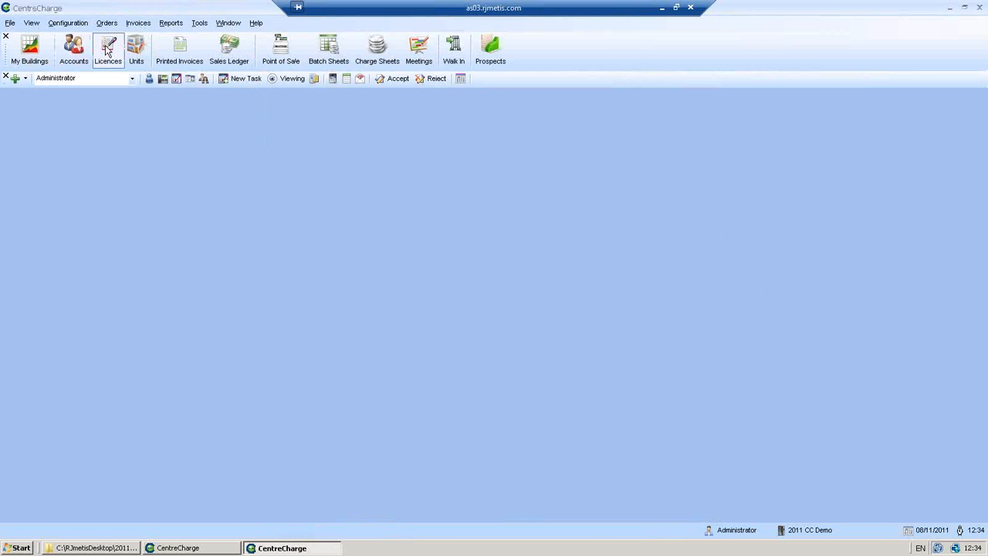
Search the licence agreements for 'lauren enterprises' to find Issued agreement 00000119
left_click(108, 49)
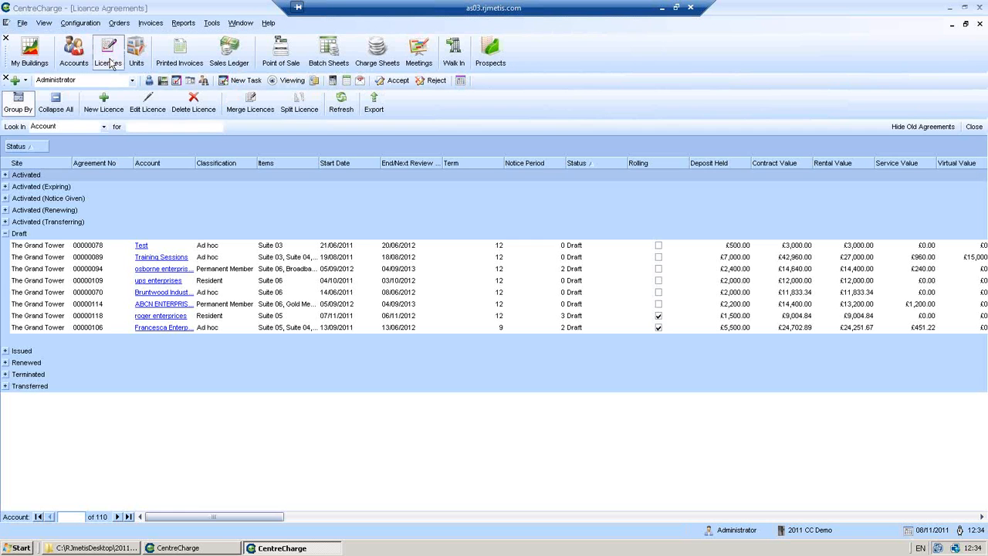
left_click(135, 126)
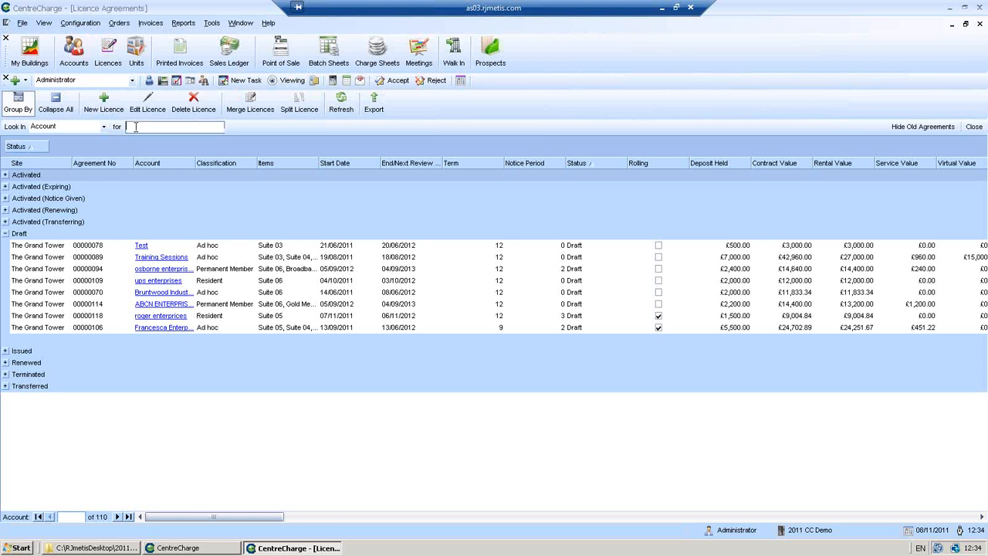
type("lauren enterprises")
key("Return")
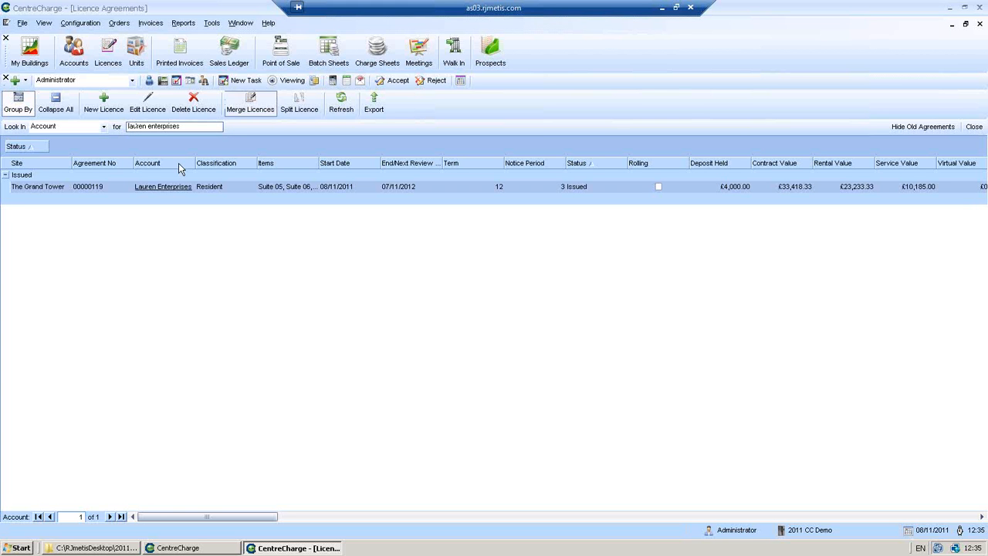
Open agreement 00000119, revert it to draft, and add the contact's surname
double_click(323, 186)
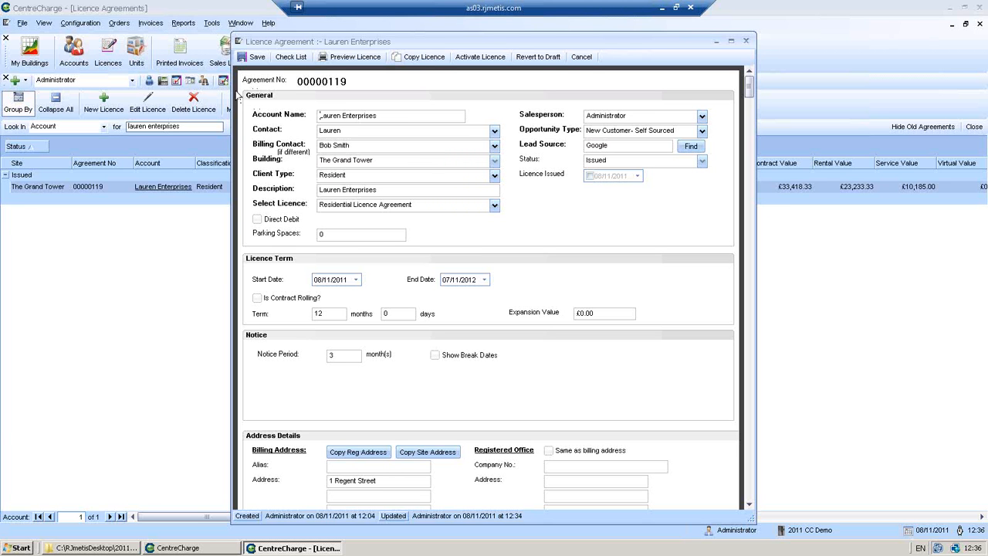
left_click(538, 57)
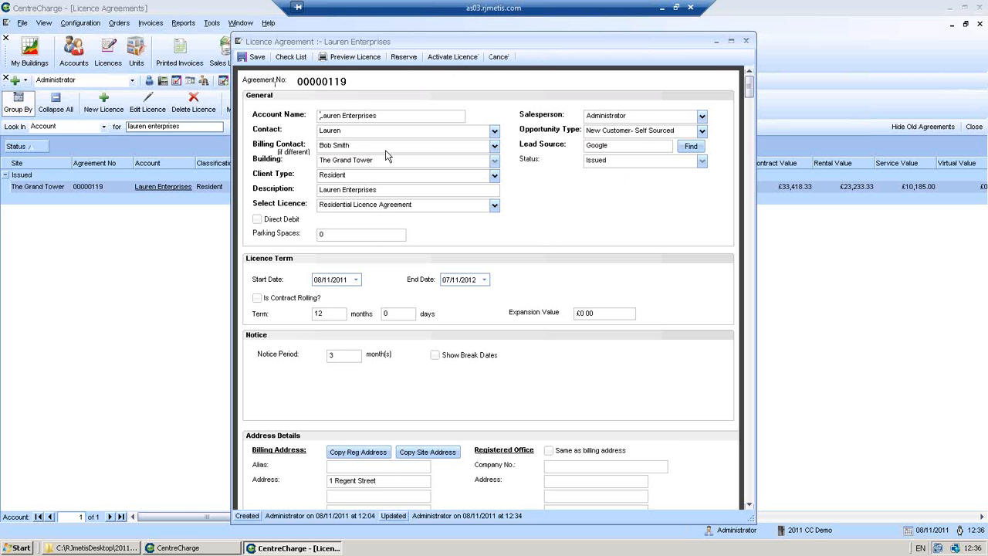
left_click(365, 132)
Open the Suite 05 rent row's schedule for editing
left_click(751, 506)
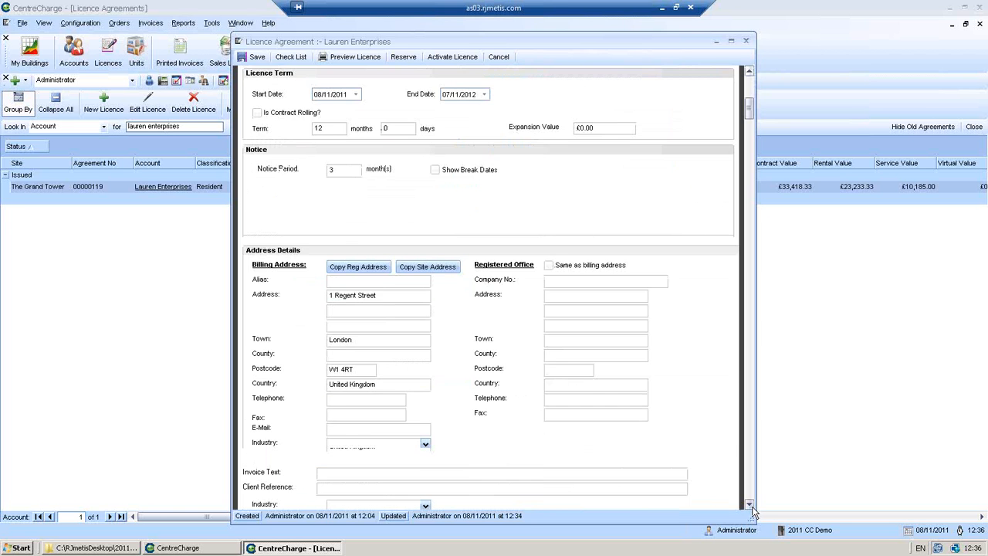
scroll(752, 506, "down", 5)
left_click(488, 376)
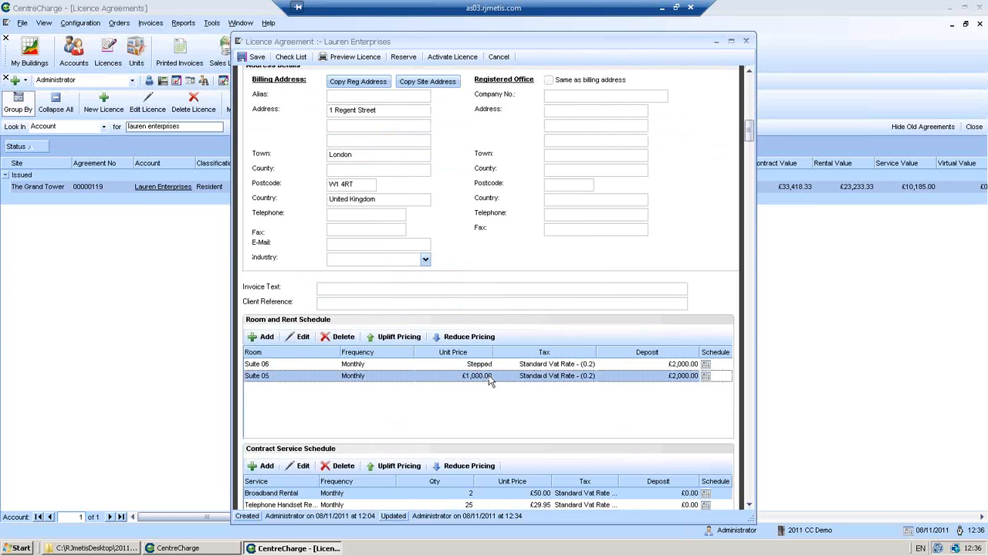
double_click(489, 376)
Set the first rent period's monthly price to 0 and the second to 1,000, then save
left_click(498, 273)
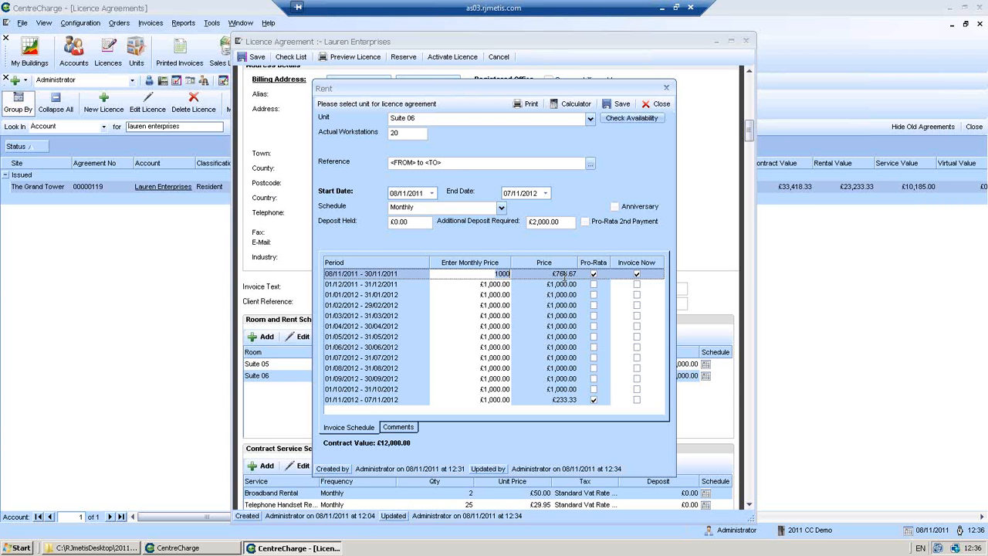
type("0.")
key("Down")
left_click(500, 285)
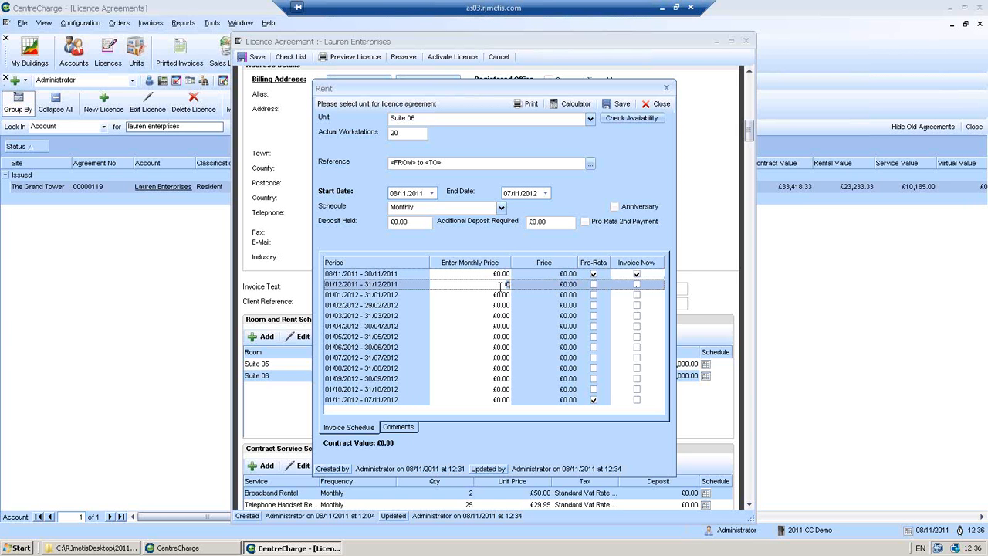
type("1,00")
type("000")
key("Down")
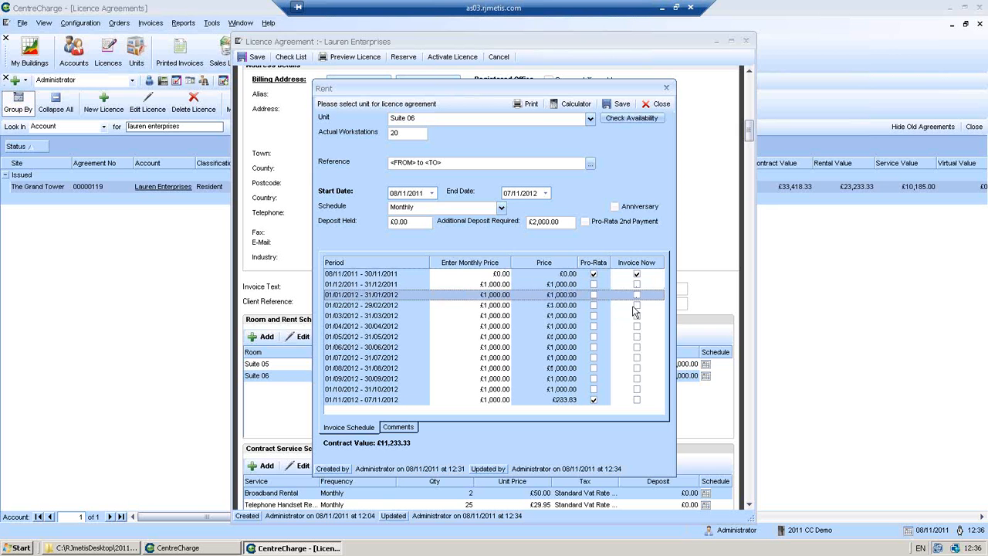
left_click(620, 104)
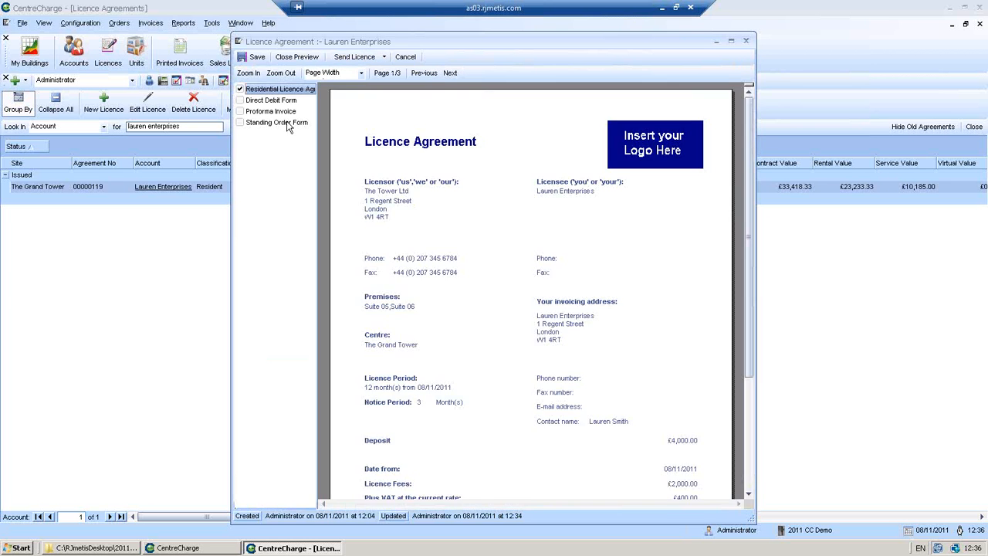
Add the Proforma Invoice to the licence documents and start an email carrying both
left_click(240, 111)
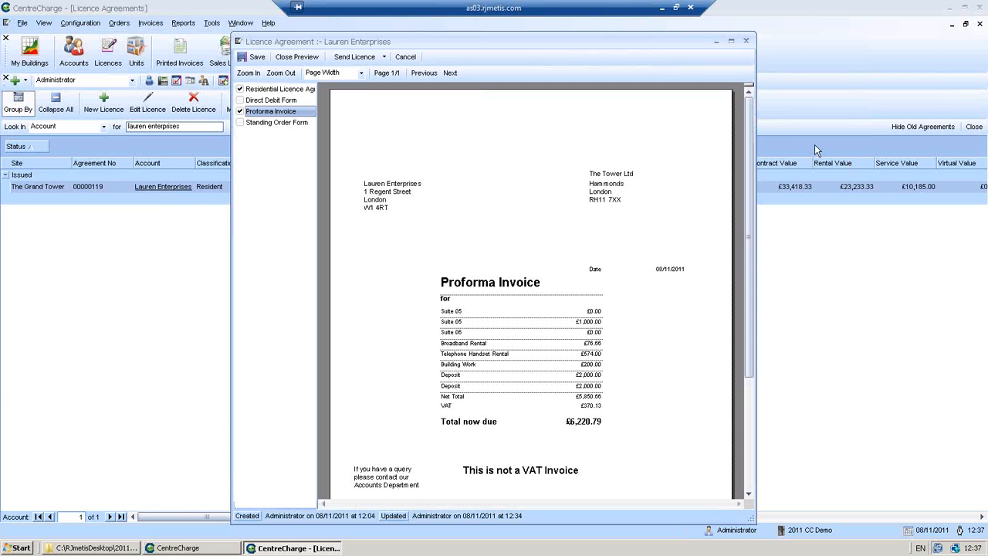
left_click(352, 59)
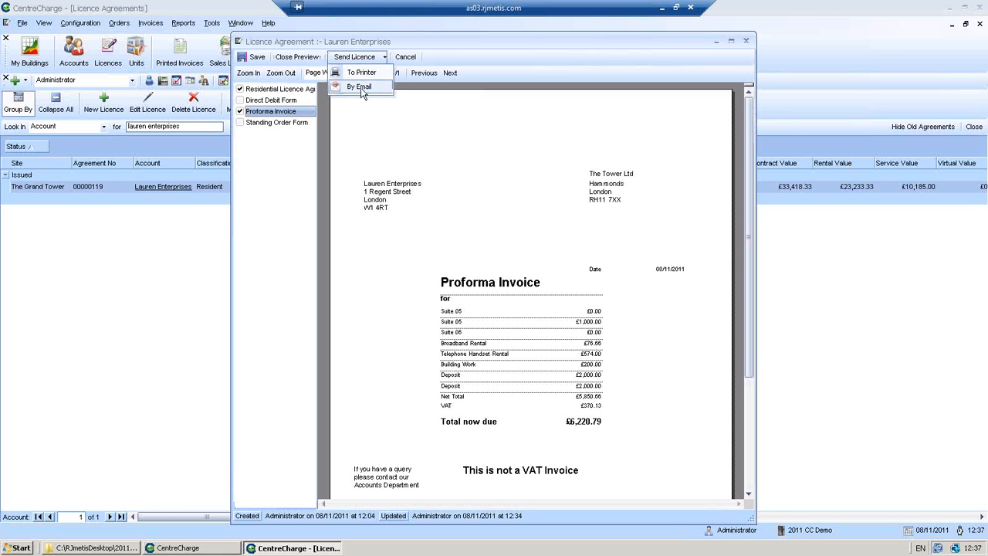
left_click(359, 87)
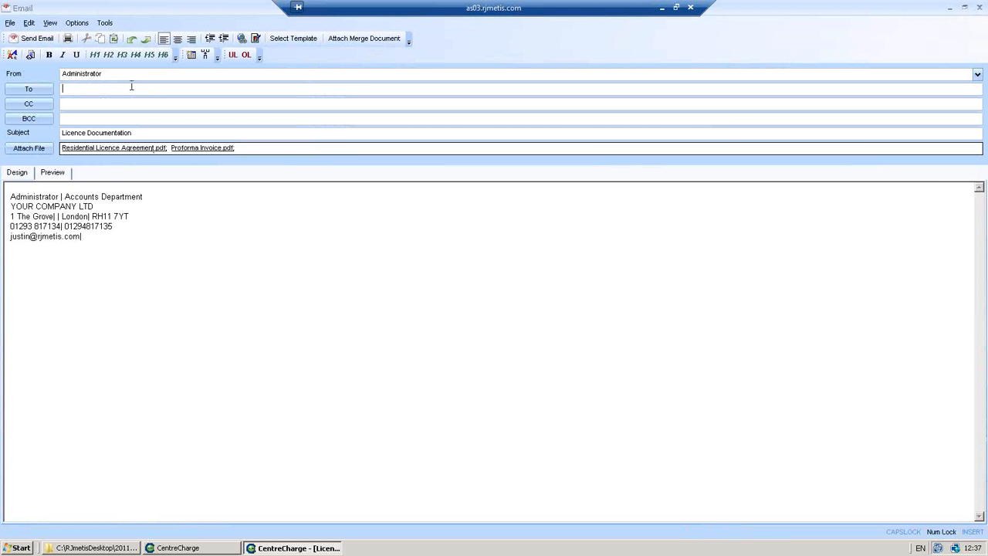
Address the Licence Documentation email to the client's e-mail address and send it
left_click(15, 44)
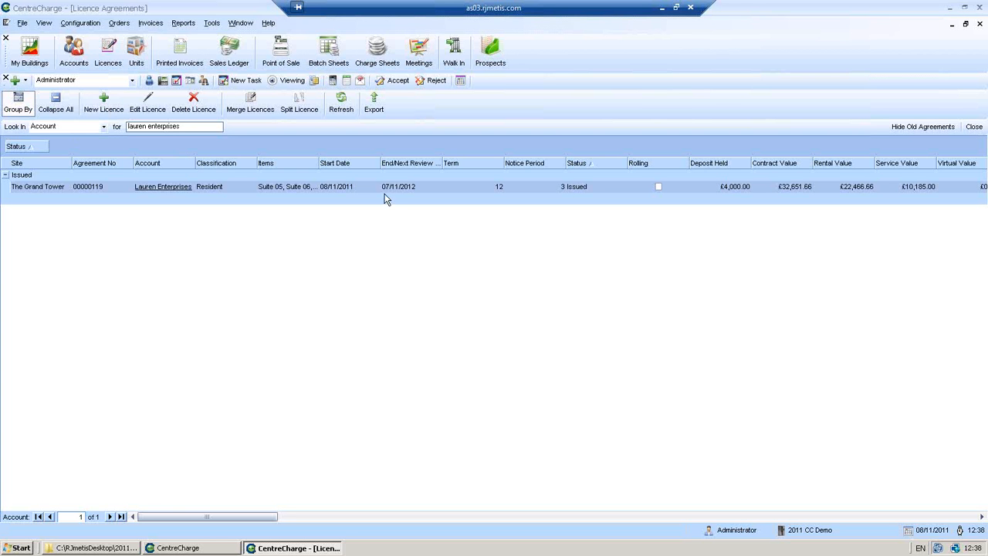
Reopen the Lauren Enterprises licence 00000119 and start activating it
left_click(287, 186)
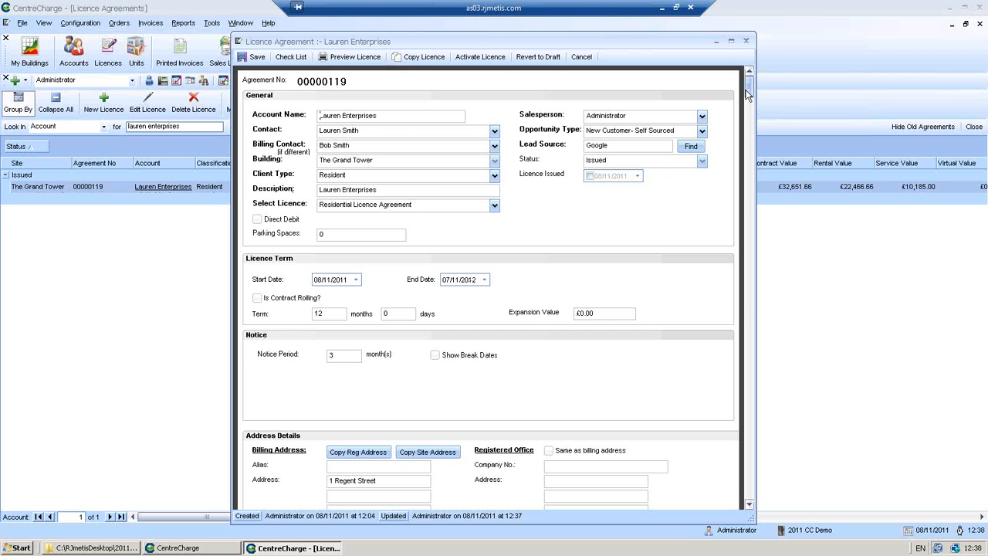
mouse_move(748, 94)
left_mouse_down()
mouse_move(737, 201)
mouse_move(745, 85)
left_mouse_up()
left_click(488, 58)
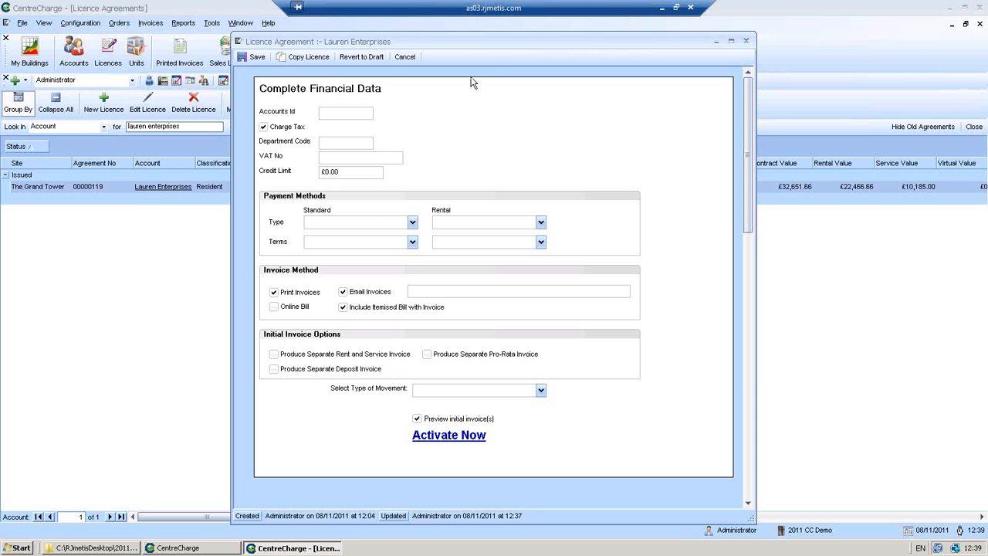
Enter the client's accounts ID and VAT number, with a credit limit of 0
left_click(366, 115)
type("LAUREN")
key("BackSpace")
key("BackSpace")
type("001")
left_click(385, 157)
key("Tab")
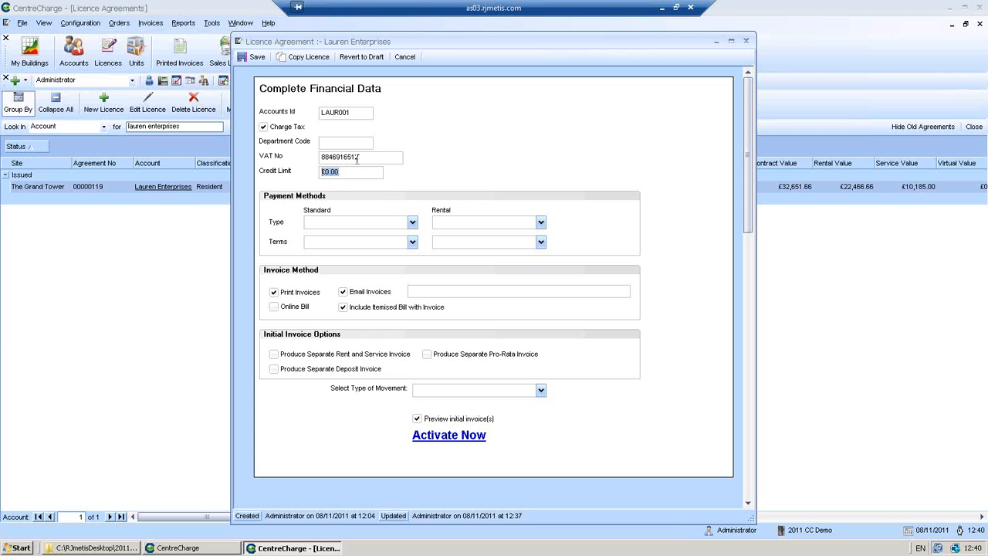
type("0")
Set standard payments to Cheque, Immediate terms and rental payments to Standing Order, 30 Days terms
left_click(413, 224)
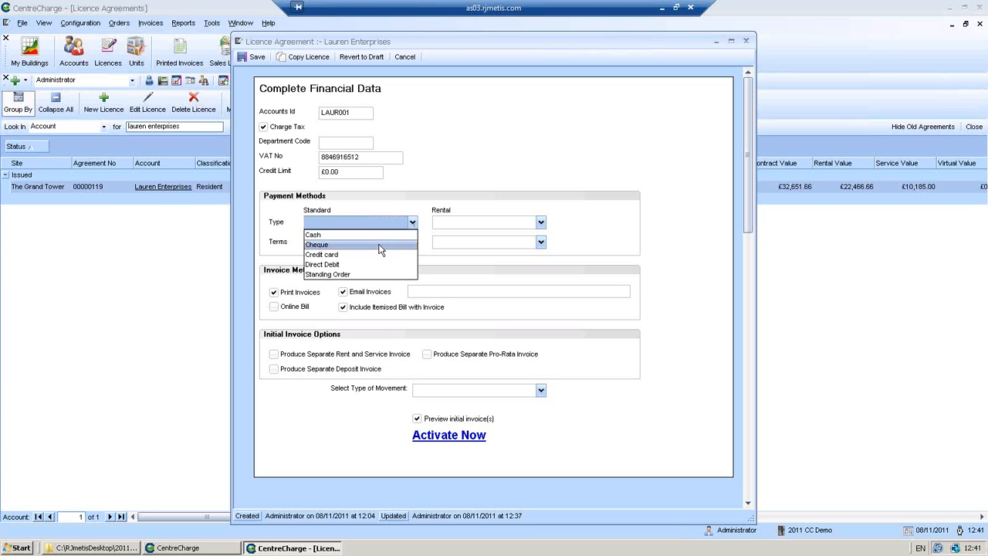
left_click(375, 245)
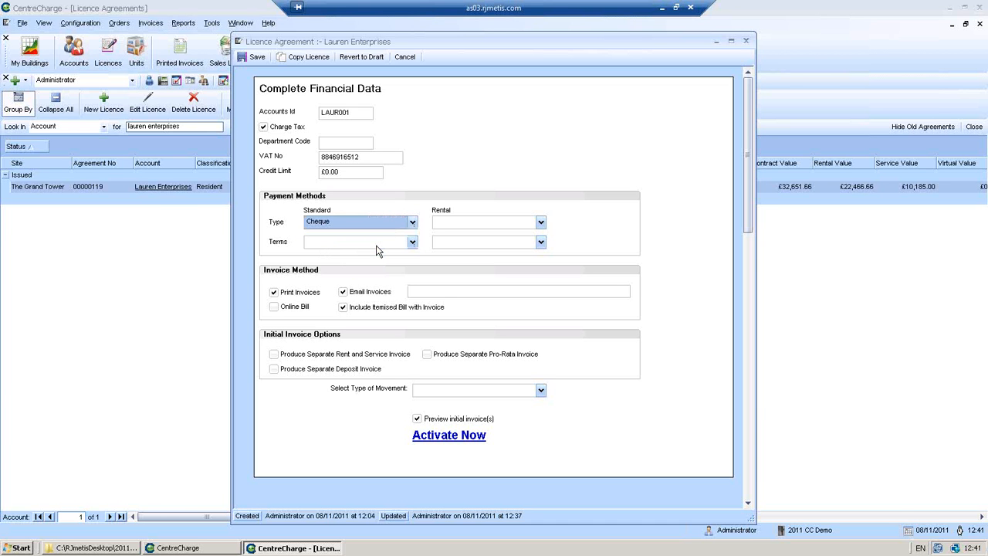
left_click(413, 243)
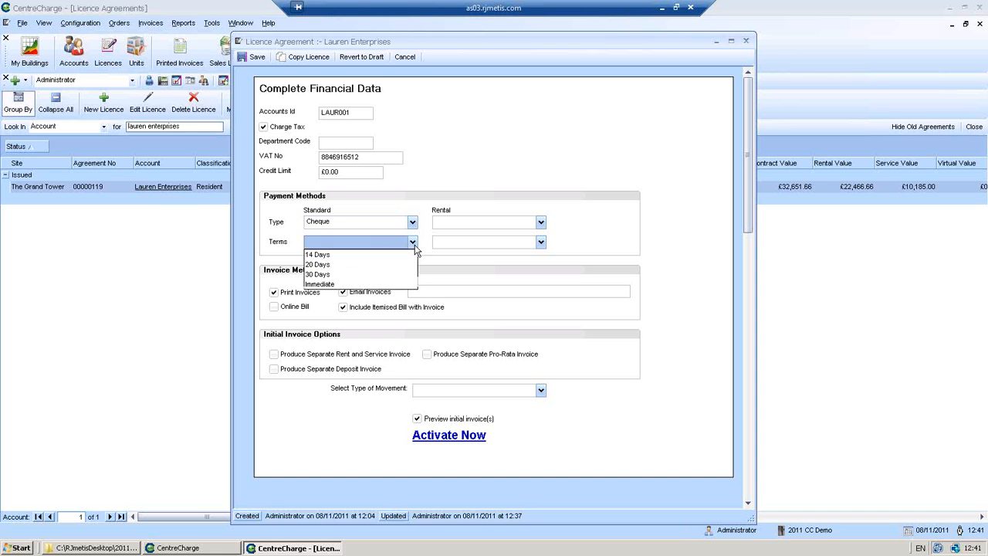
left_click(383, 285)
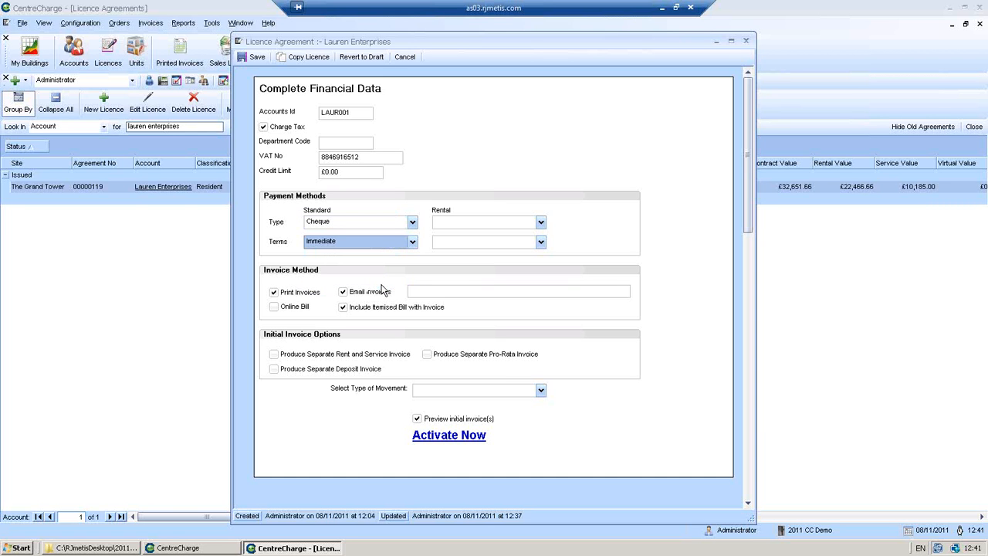
left_click(539, 223)
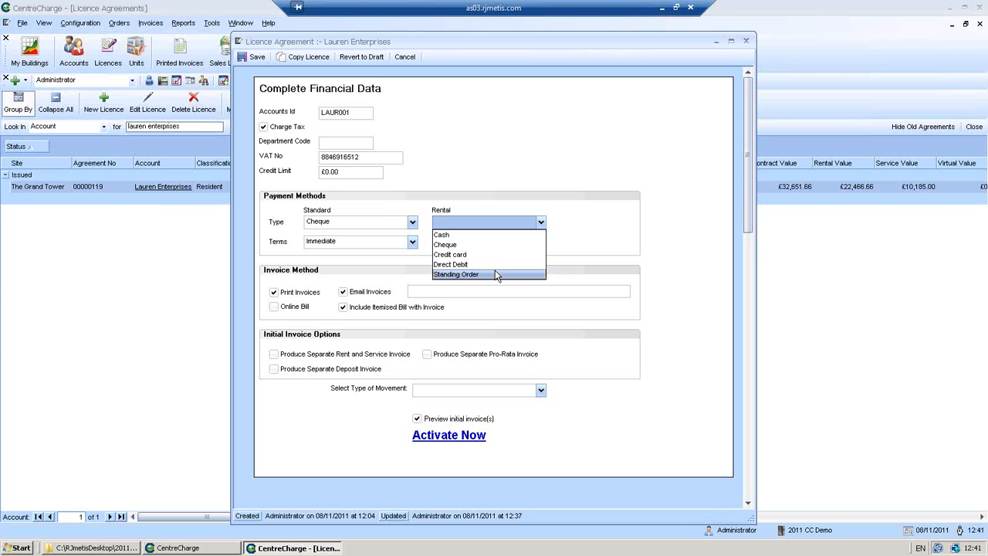
left_click(494, 274)
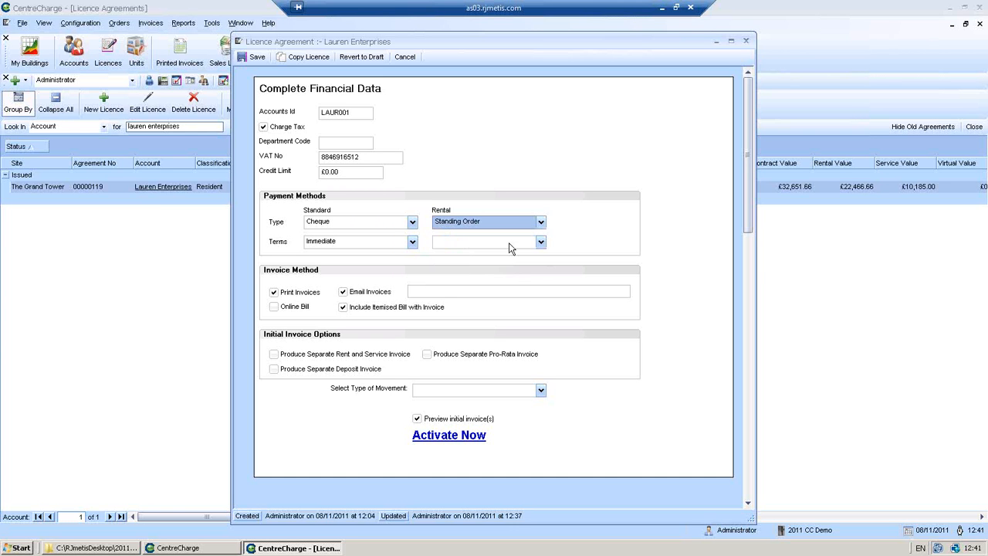
left_click(540, 242)
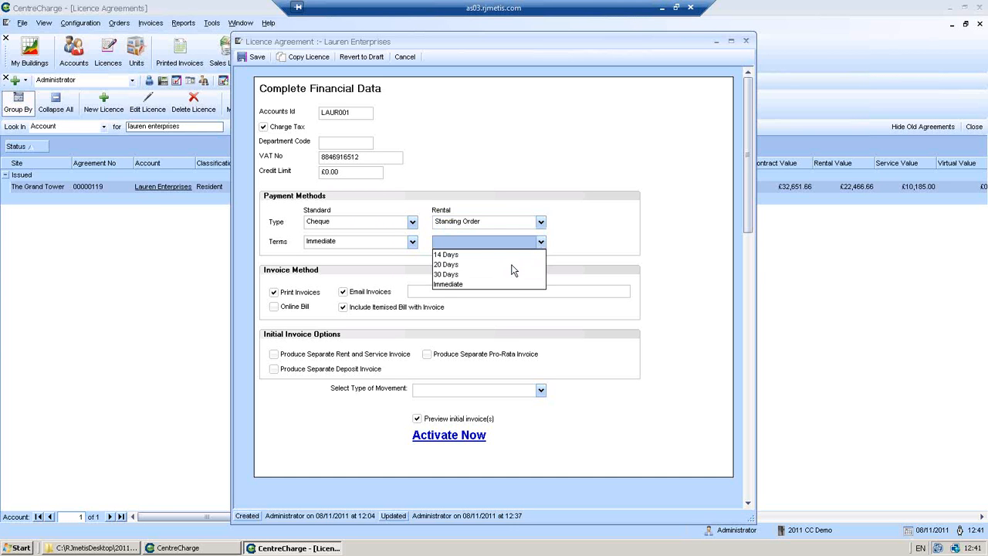
left_click(509, 274)
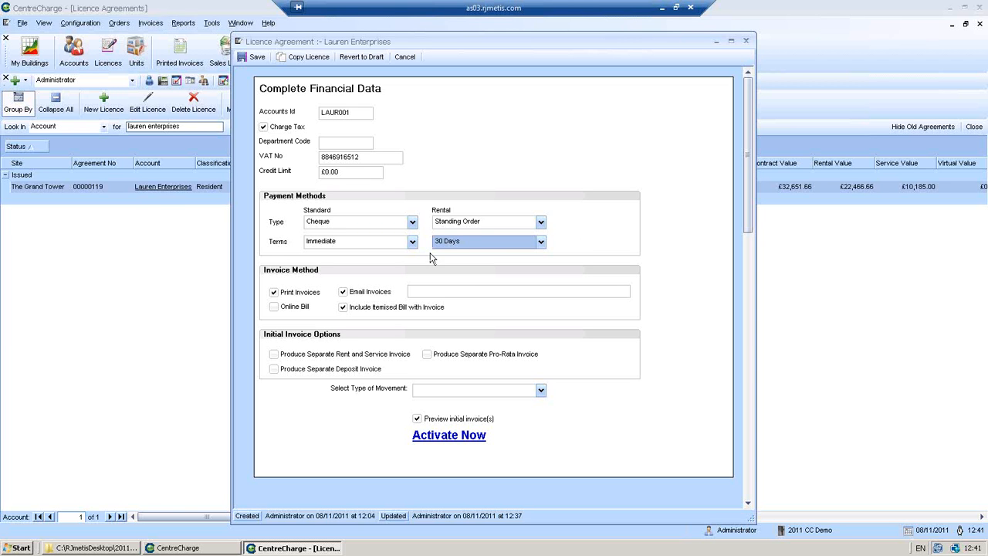
left_click(462, 291)
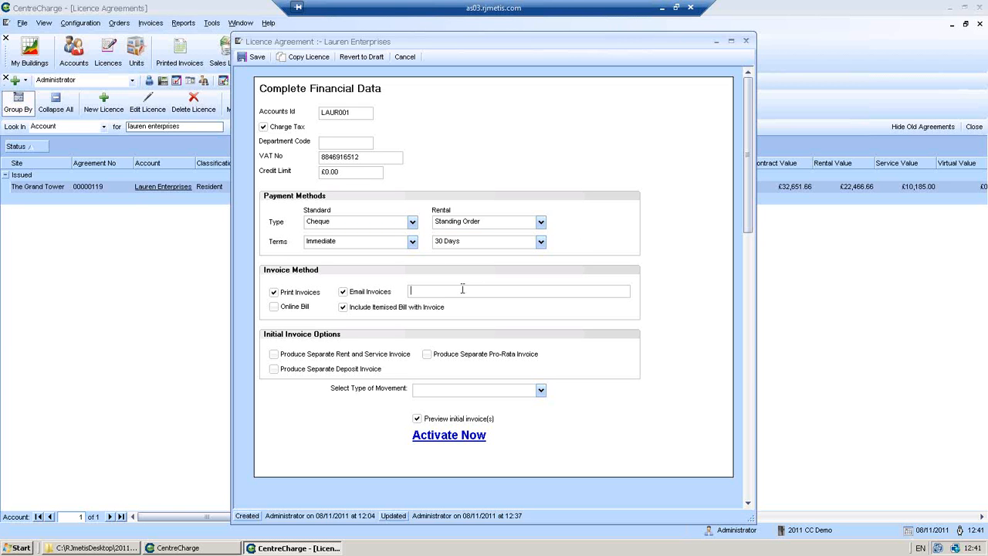
Enter the client's invoice e-mail address and tick Produce Separate Deposit Invoice
left_click(273, 369)
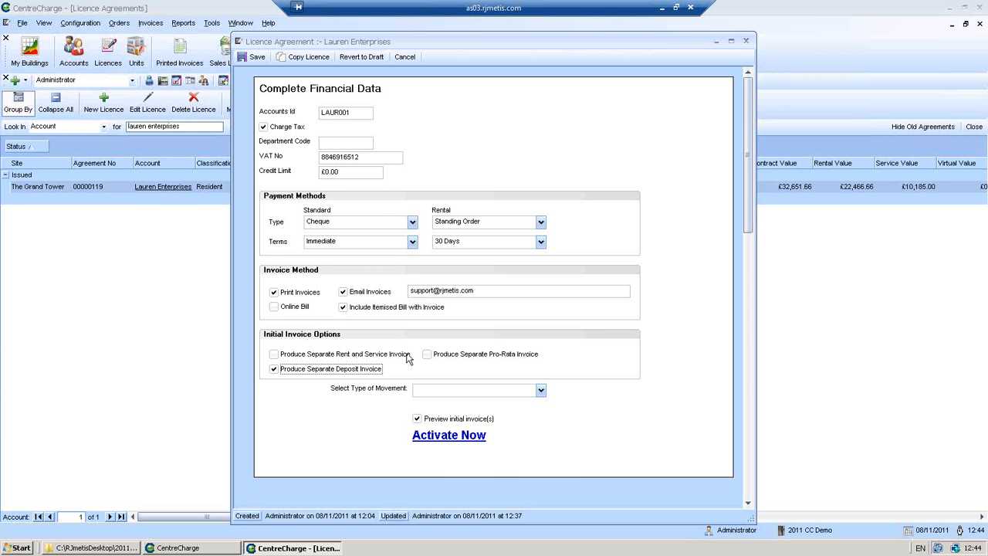
Choose Move In - New Client as the movement type and activate licence 00000119
left_click(540, 389)
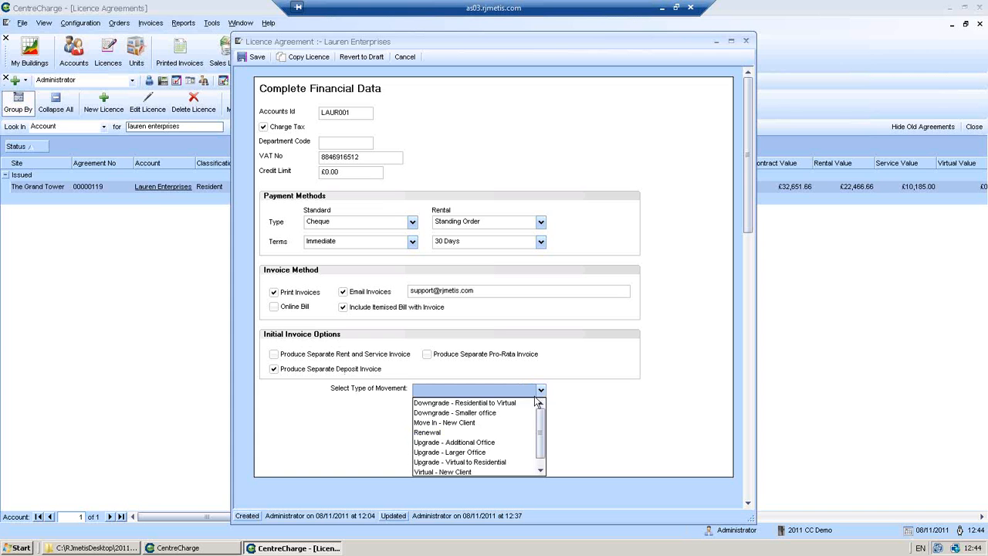
left_click(490, 424)
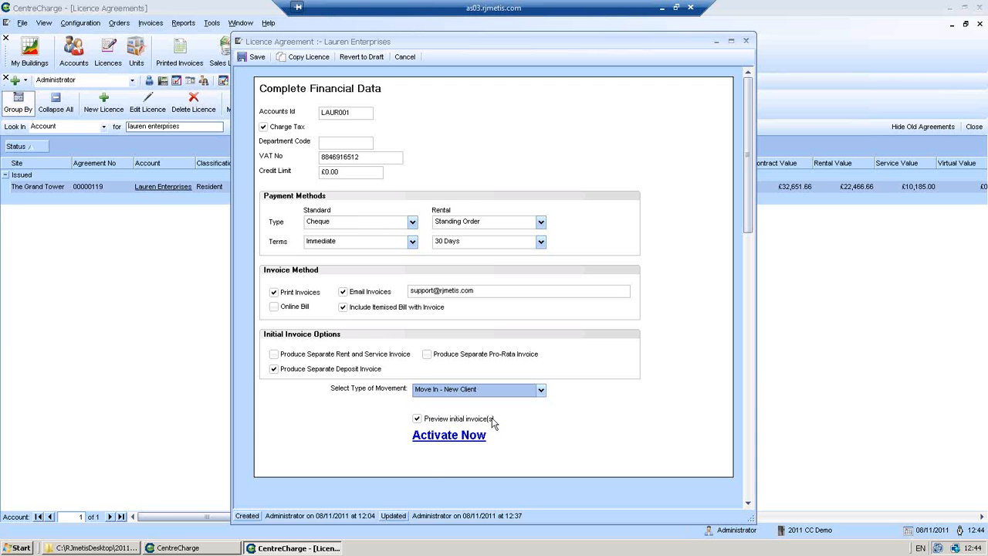
left_click(440, 438)
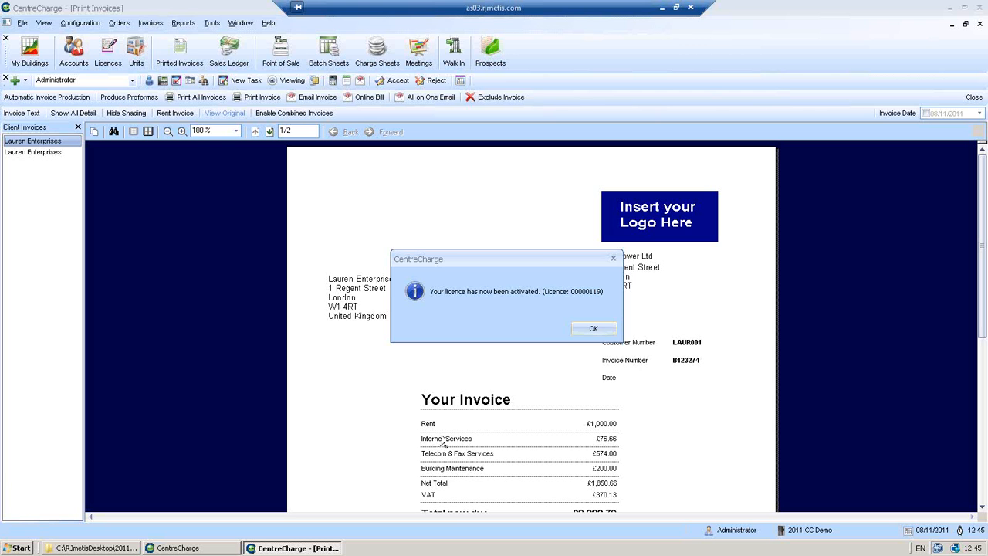
Acknowledge activation and preview both Lauren Enterprises invoices, including the £4,000.00 deposit invoice
left_click(591, 329)
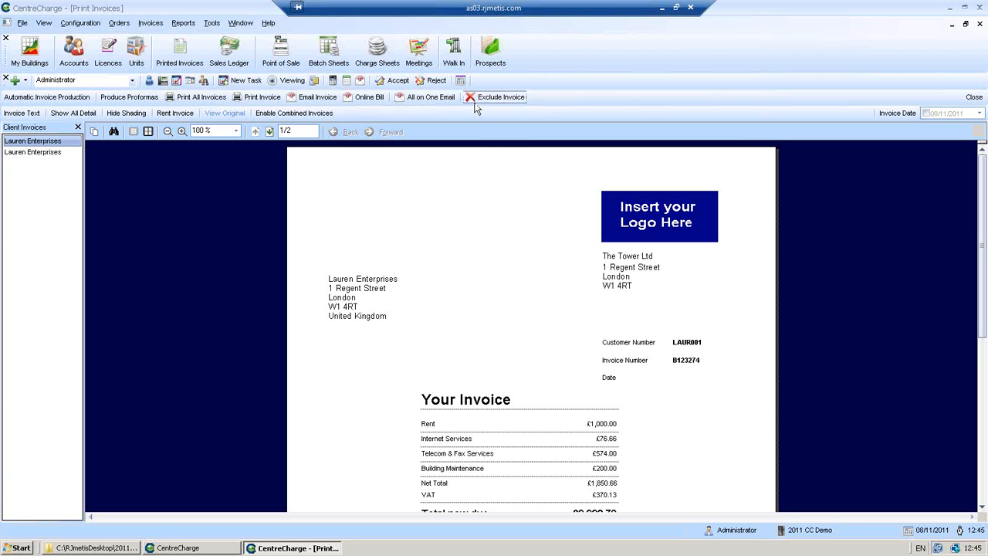
left_click(38, 153)
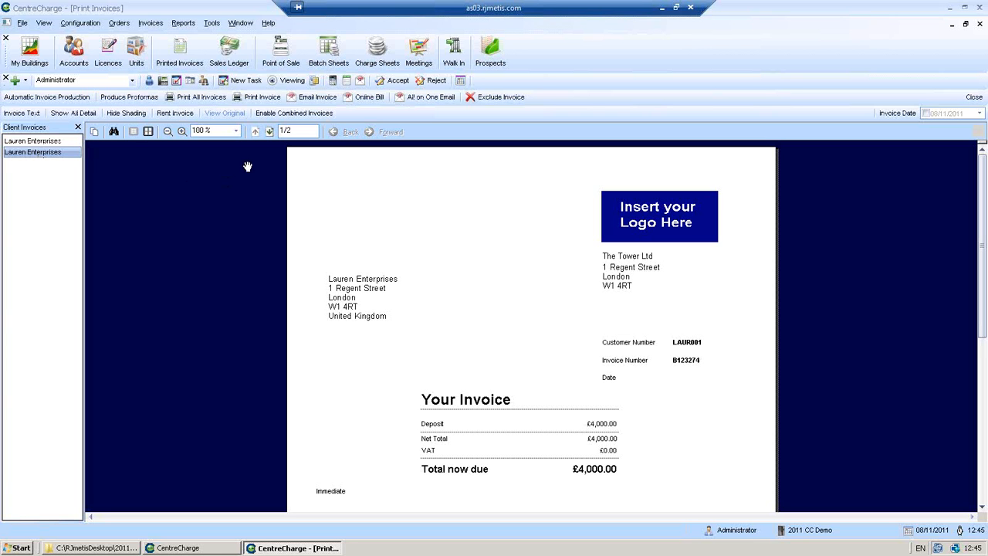
left_click(62, 142)
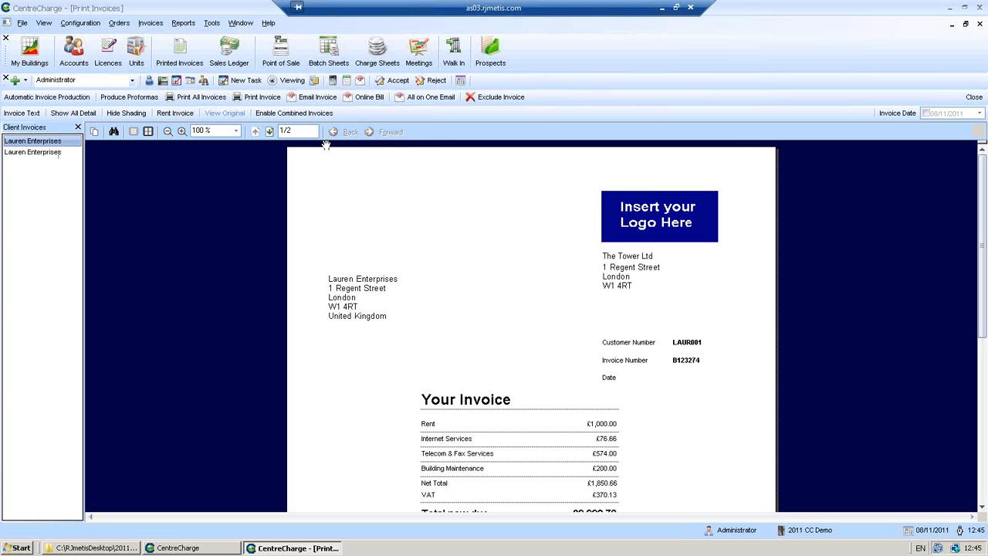
Send all invoices on one email dated 08/11/2011, marking them as printed
left_click(430, 98)
left_click(562, 329)
left_click(927, 114)
left_click(423, 98)
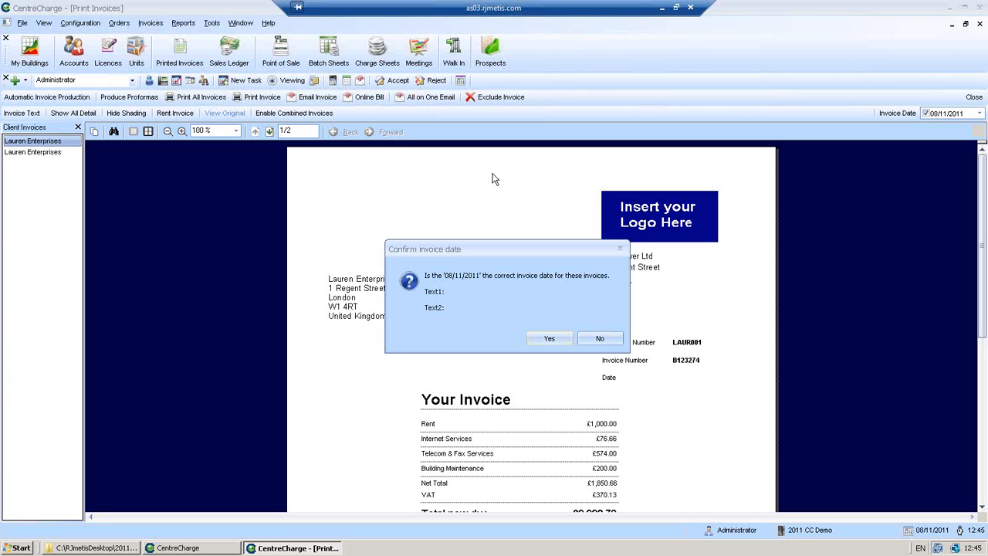
left_click(549, 338)
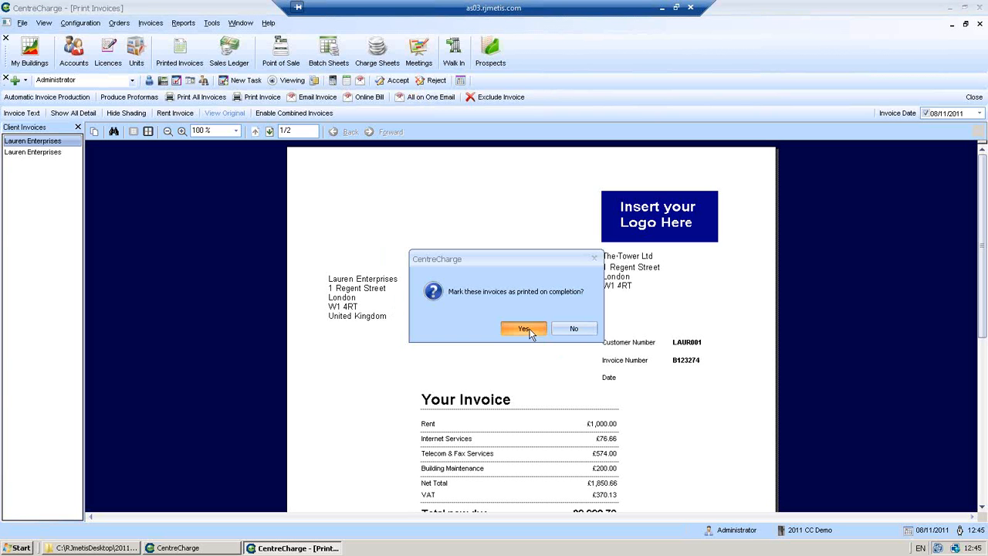
left_click(524, 329)
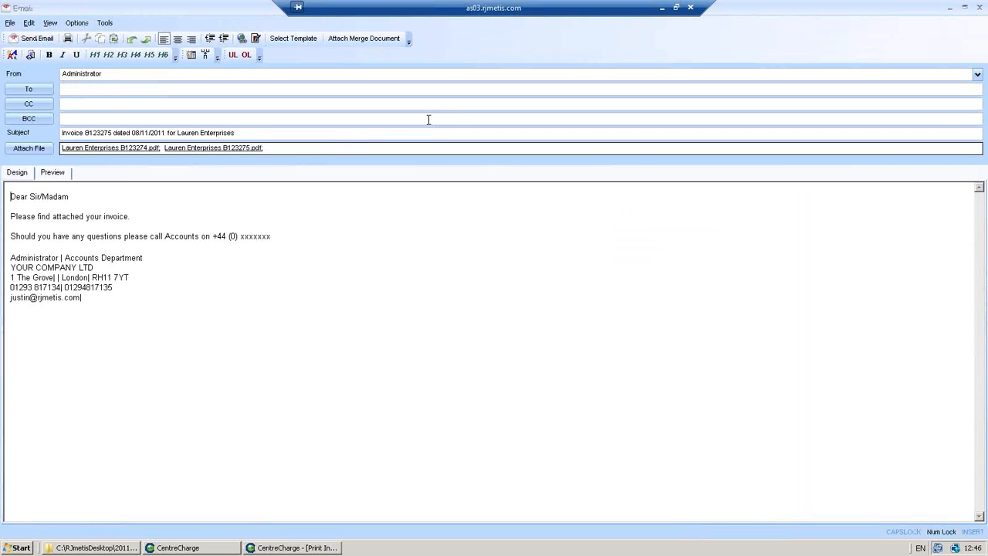
Address the invoice email to the client's e-mail address and send it
left_click(109, 88)
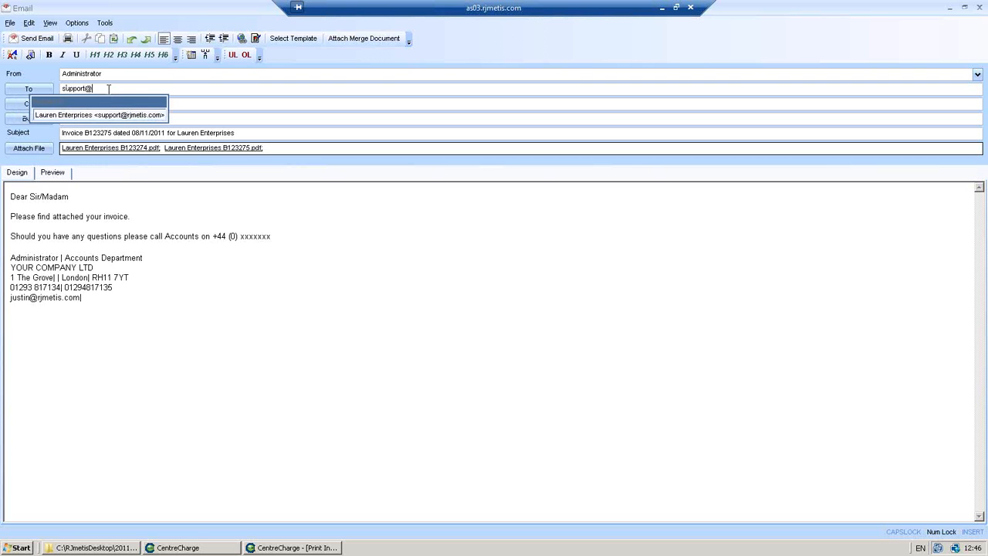
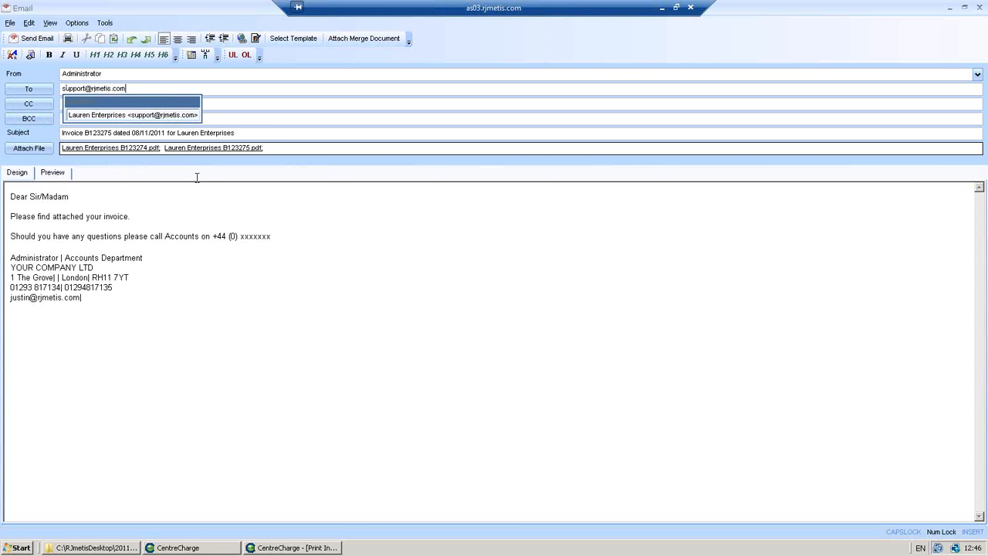
left_click(44, 47)
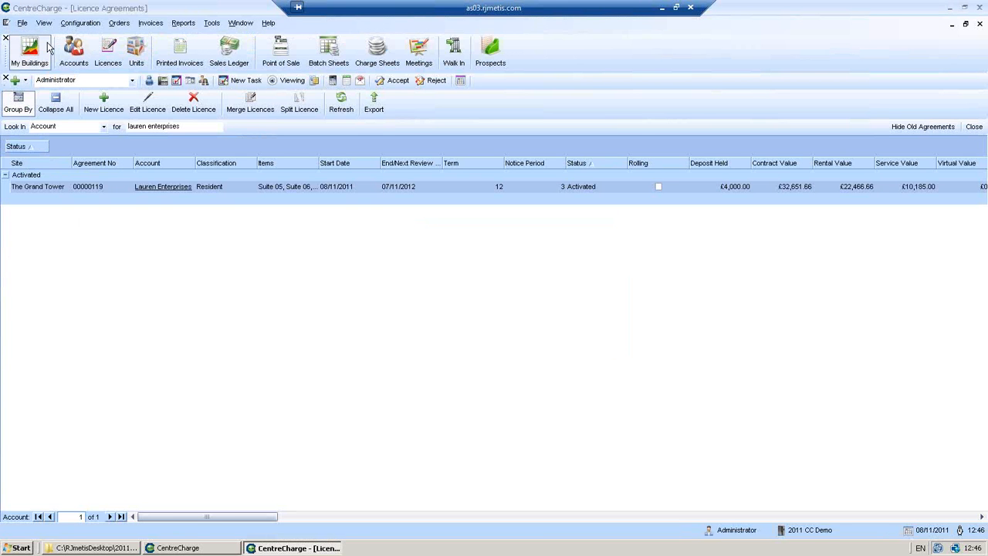